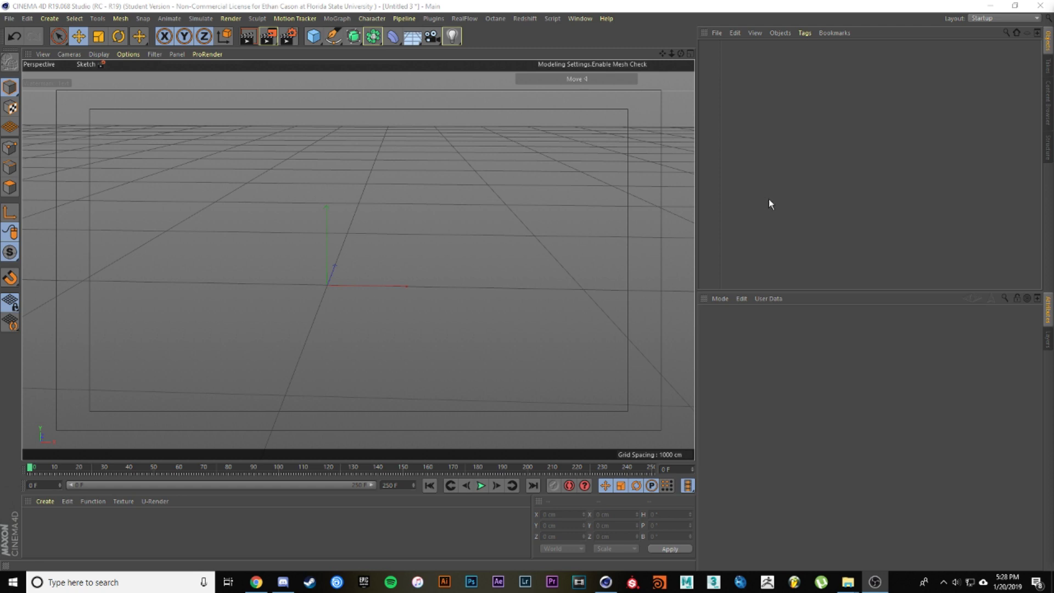
- Add a Disc with a 1000 cm outer radius and 100 rotation segments
click(313, 36)
click(356, 71)
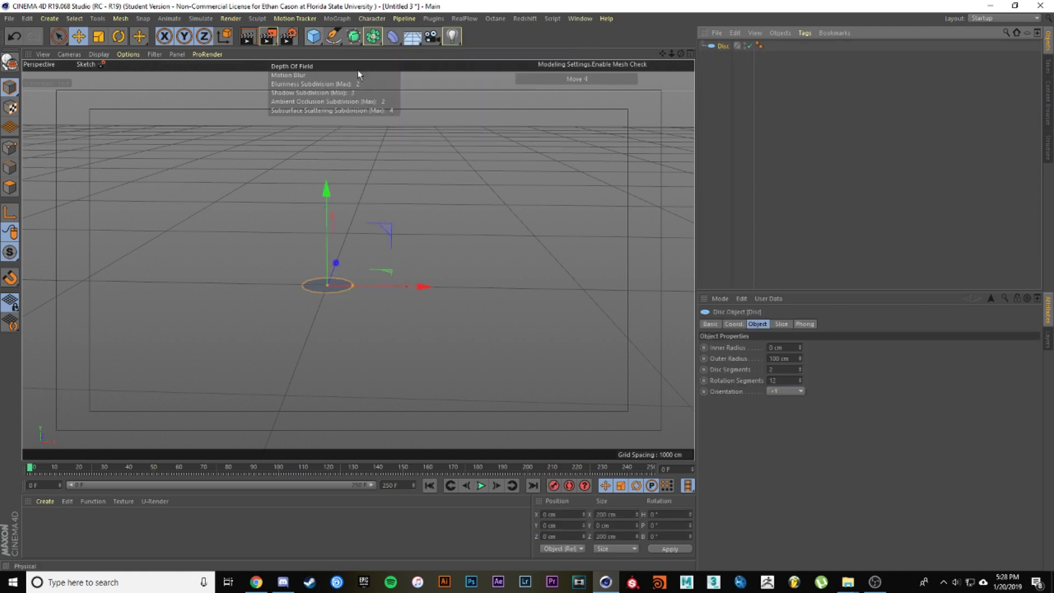
key(Tab)
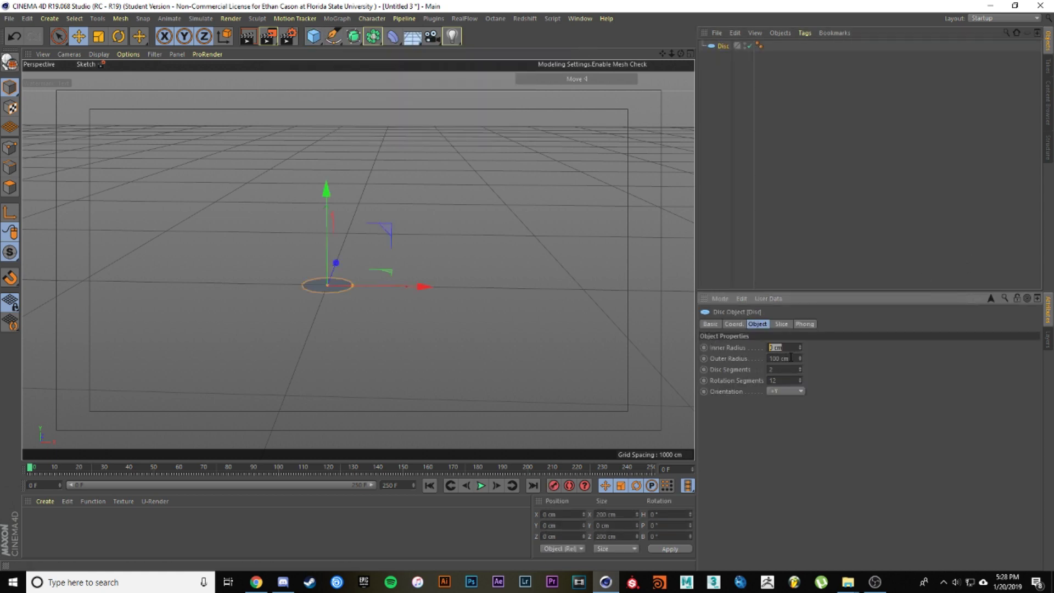
key(Tab)
text(1000)
key(Return)
double_click(789, 379)
text(100)
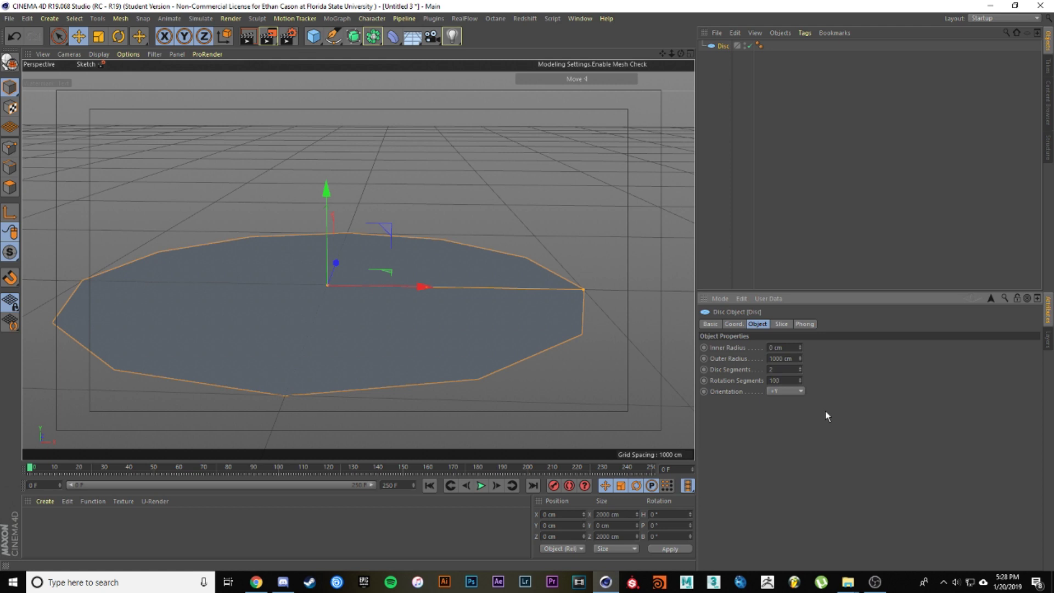
key(Return)
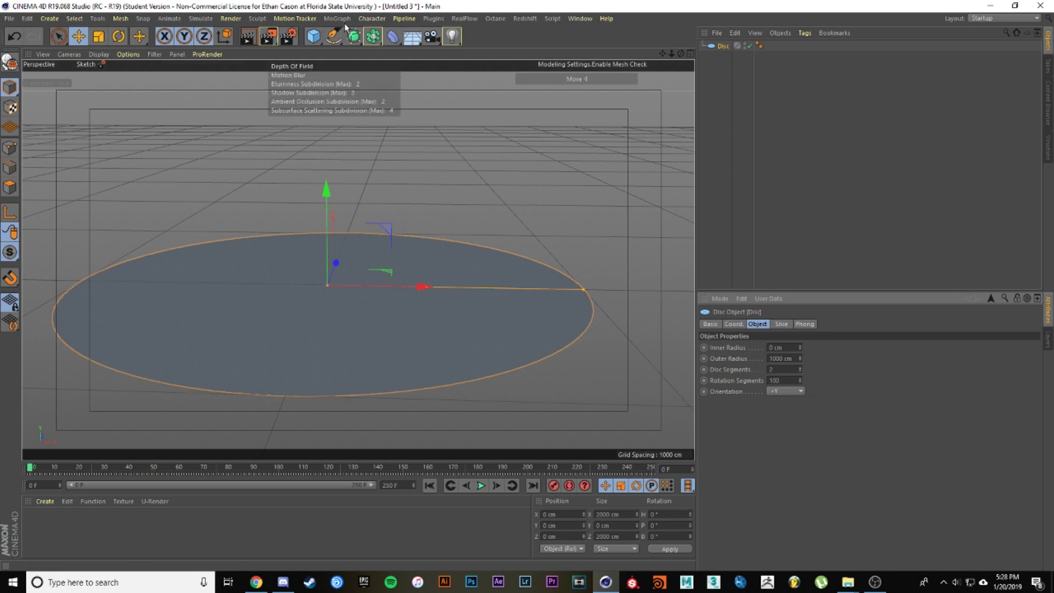
- Add a Sphere with 100 segments and a 300 cm radius, then deselect it
drag(314, 36, 541, 73)
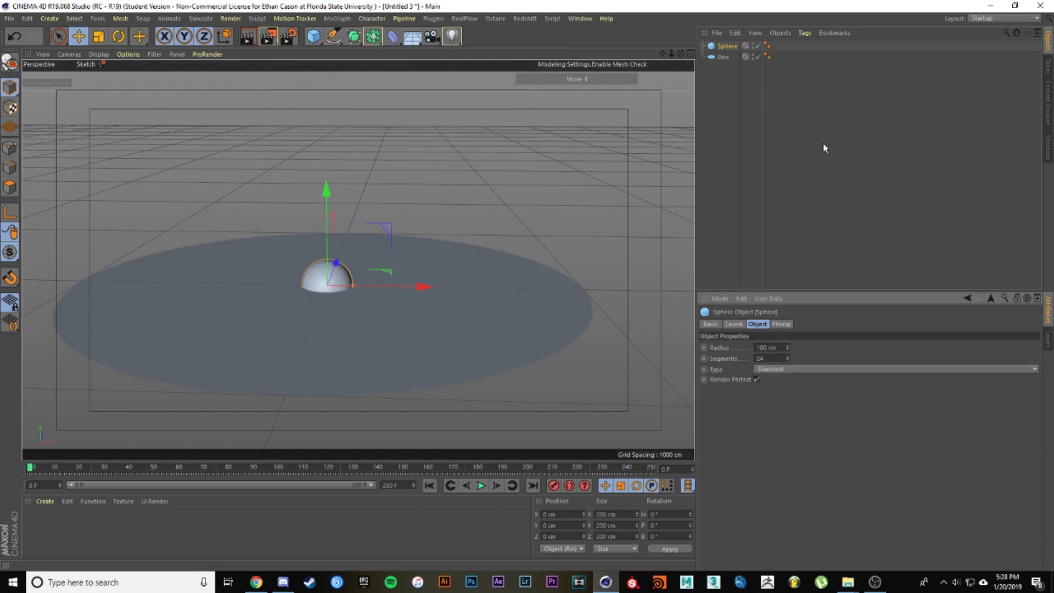
double_click(778, 358)
text(100)
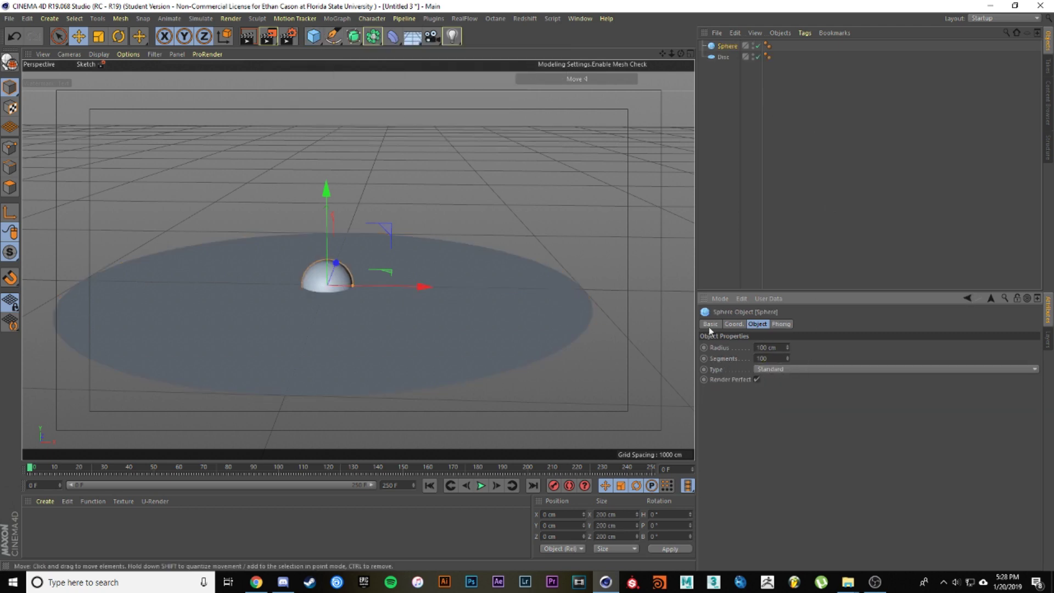
double_click(777, 347)
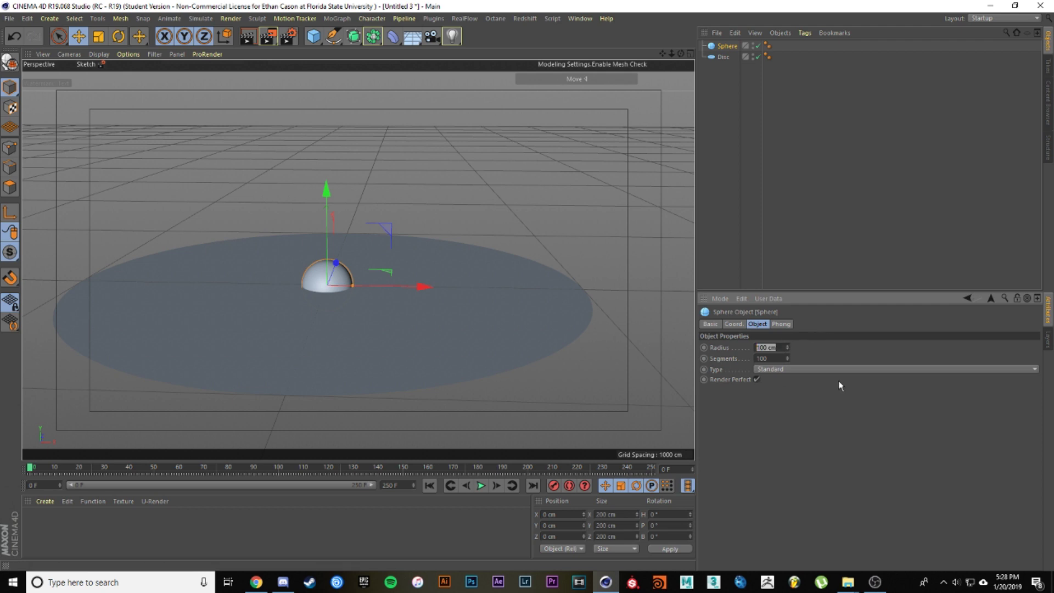
text(300)
key(Return)
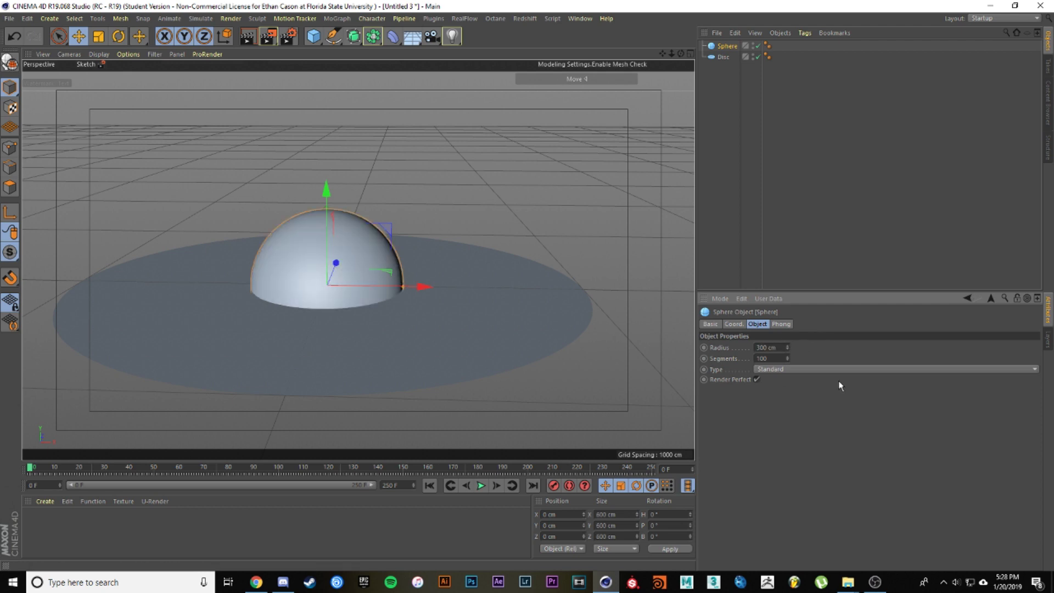
click(854, 261)
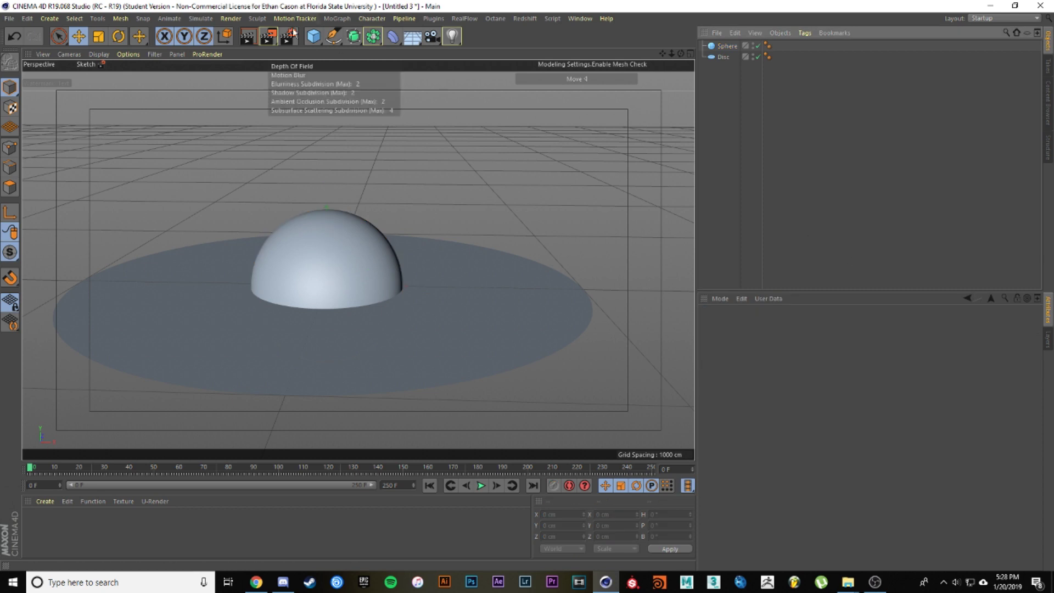
- Add a Torus oriented +Z with a 653 cm ring radius and 100 ring segments
click(312, 37)
click(352, 91)
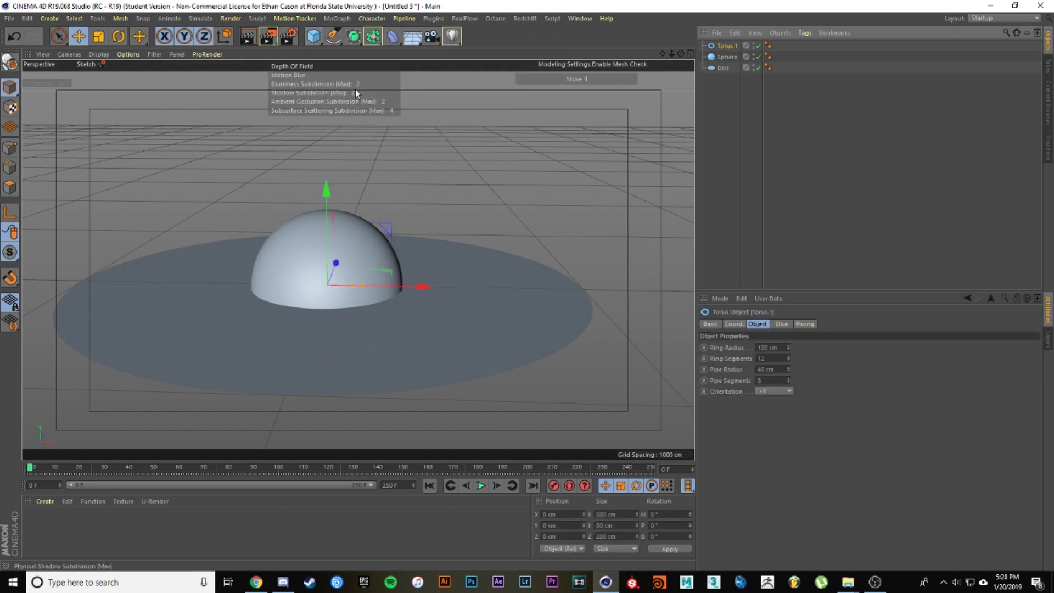
click(788, 391)
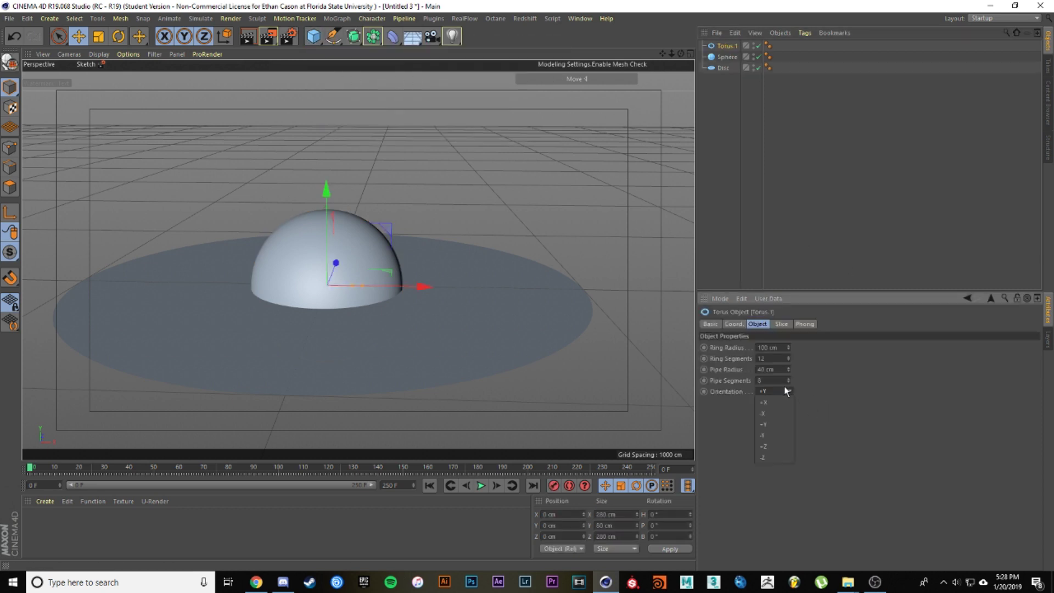
click(782, 444)
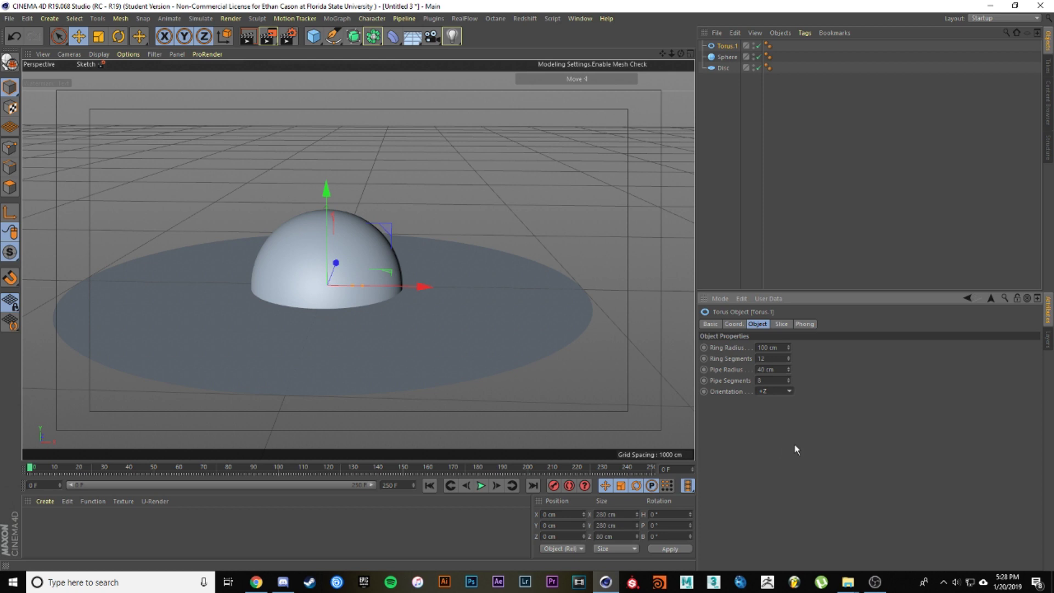
click(780, 346)
text(653)
key(Return)
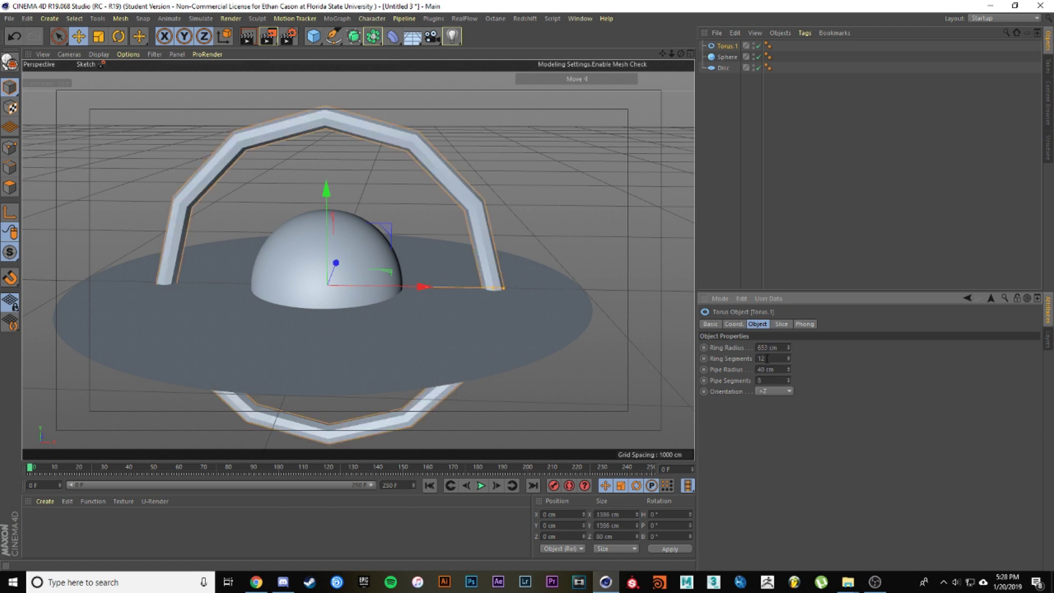
key(BackSpace)
key(BackSpace)
text(100)
key(Return)
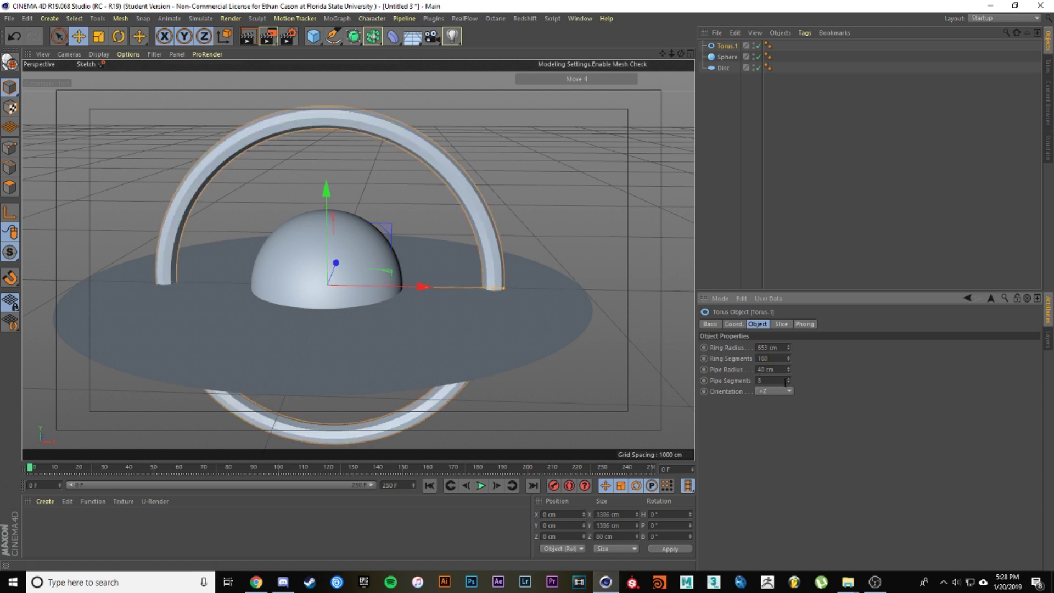
- Set the torus pipe radius to 355 cm and its pipe segments to 100
click(775, 370)
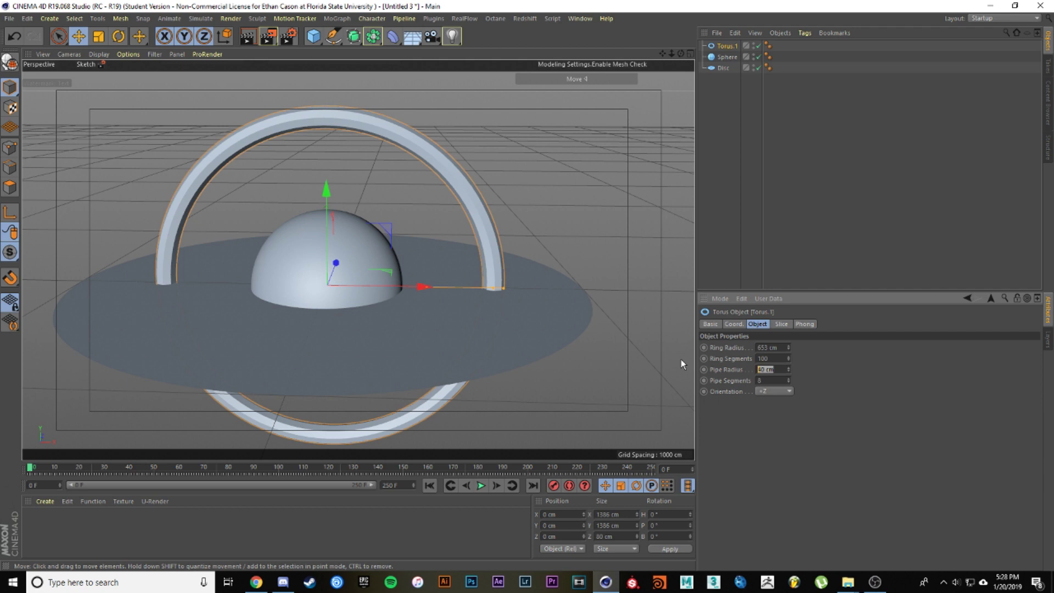
text(653)
key(Return)
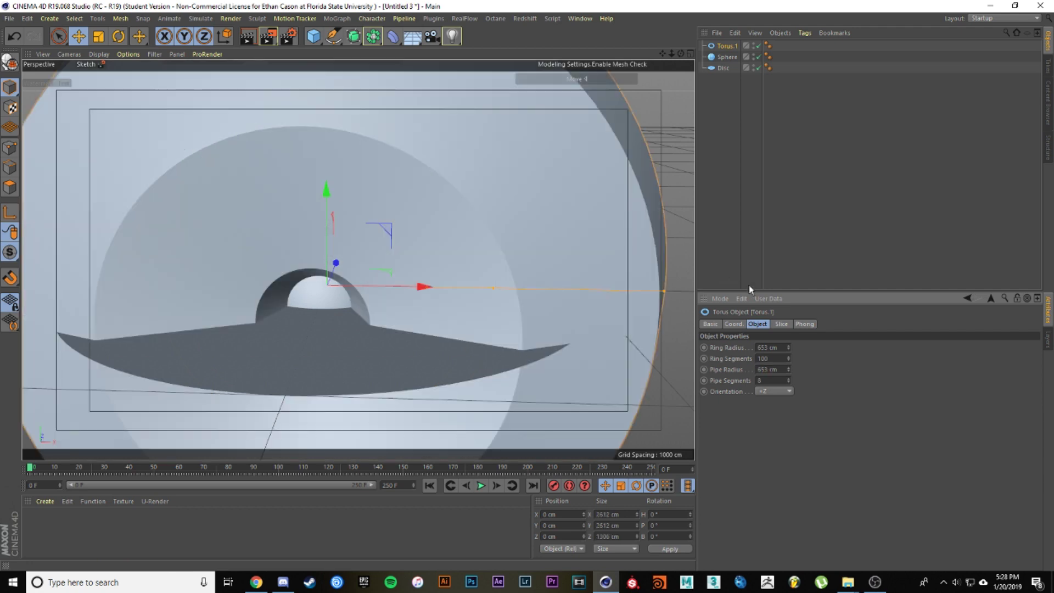
click(768, 369)
text(355)
key(Return)
key(Tab)
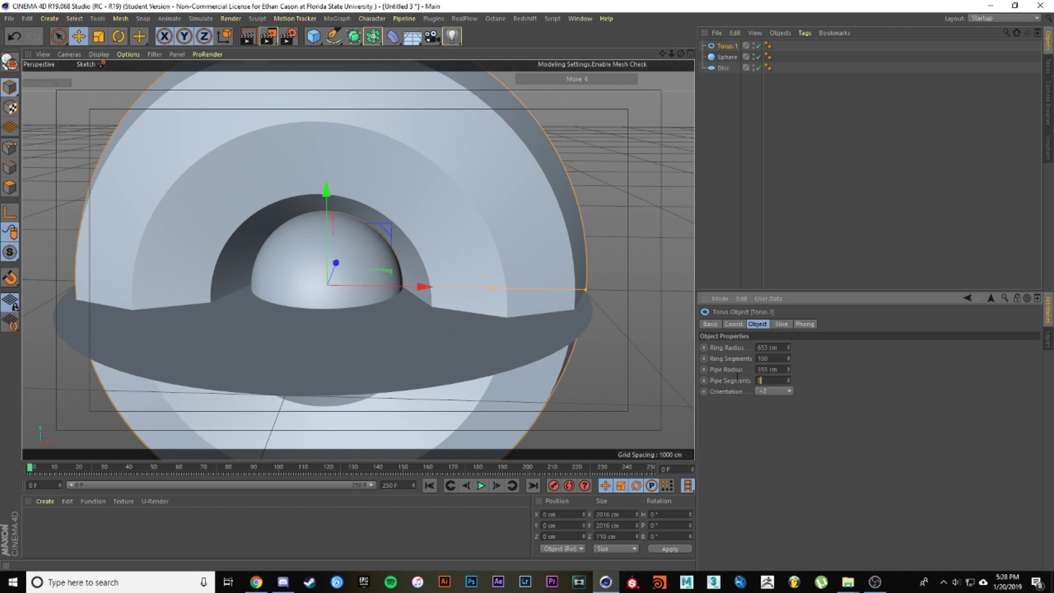
text(100)
key(Return)
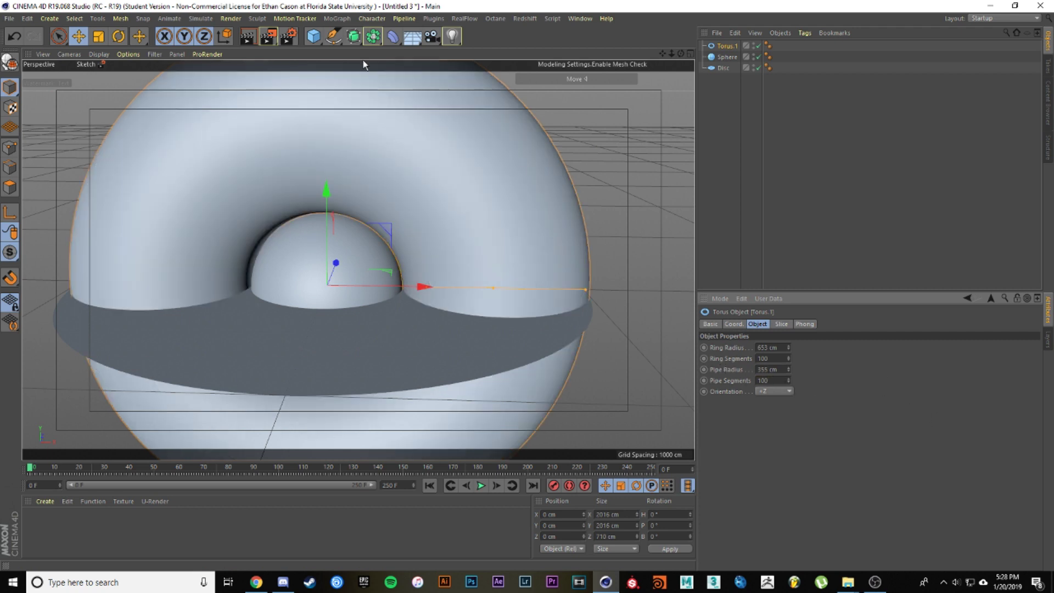
- Add a Sky object to the scene and deselect everything
click(412, 36)
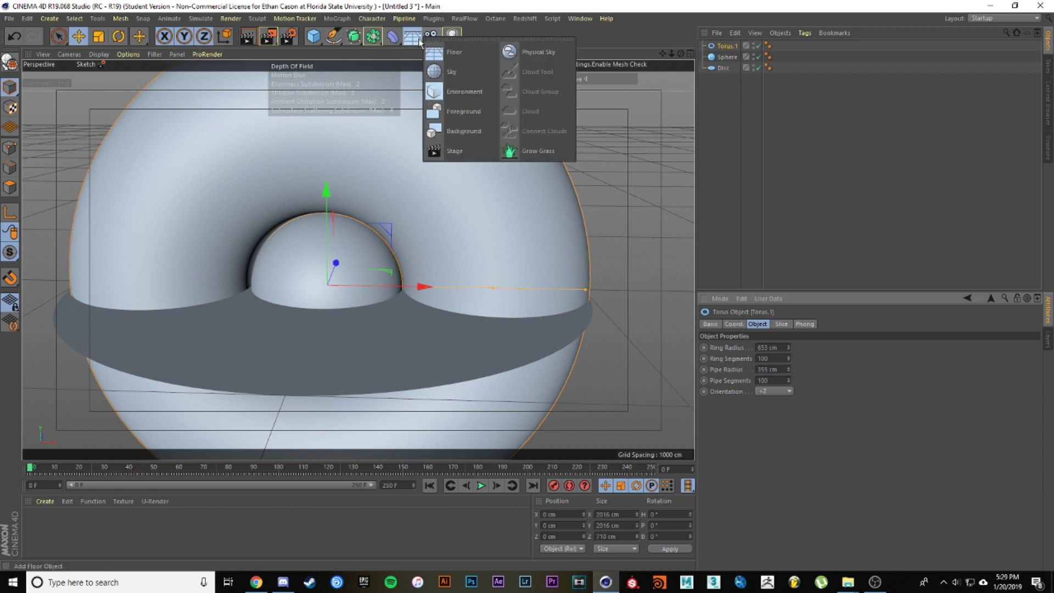
click(451, 73)
click(772, 140)
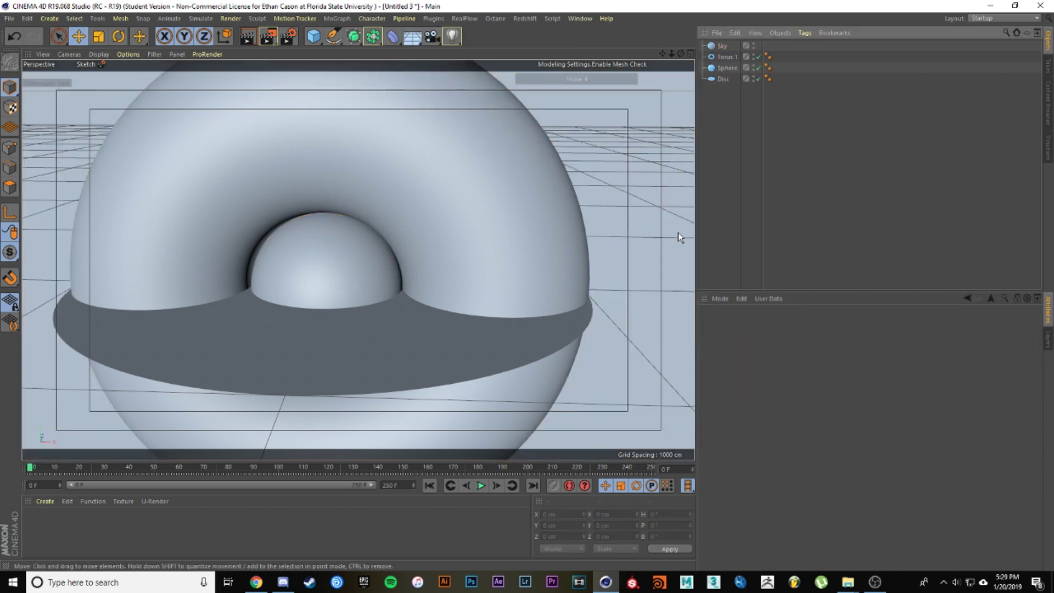
- Create a material named Black with its Color and Reflectance channels turned off
double_click(44, 518)
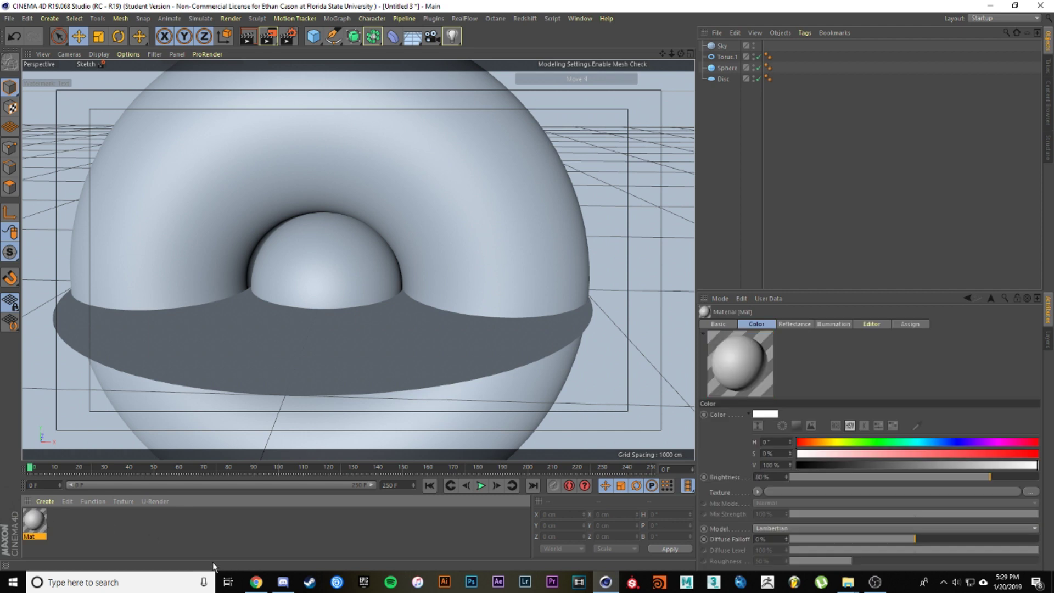
double_click(29, 536)
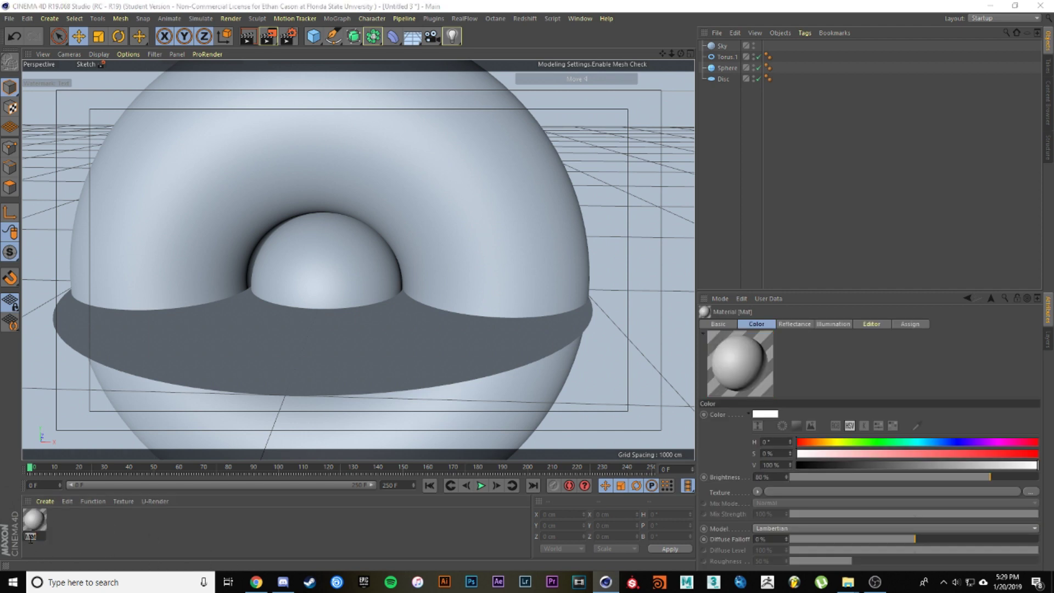
text(Black)
key(Return)
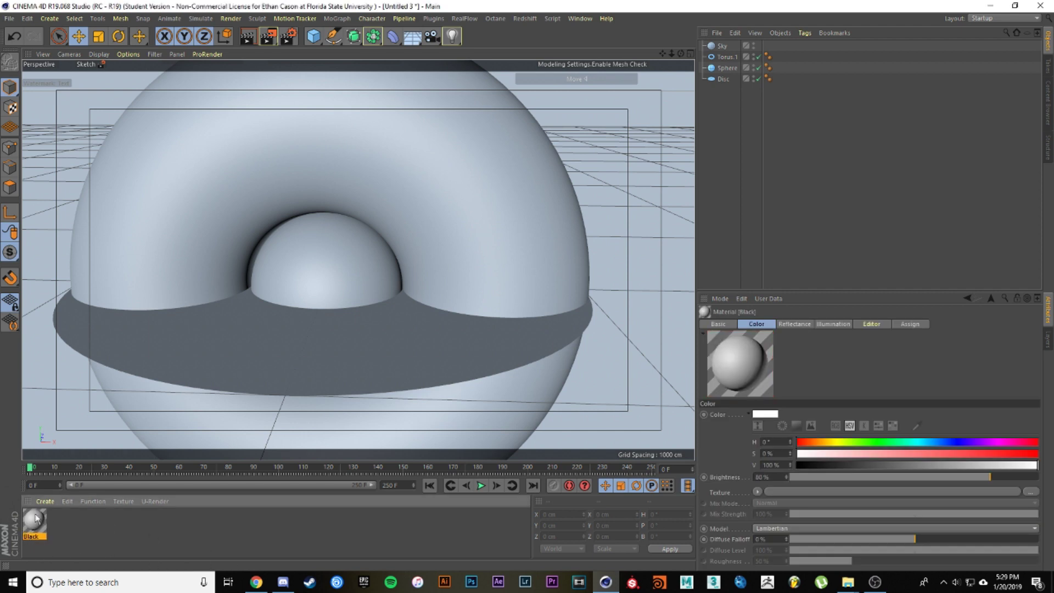
double_click(34, 520)
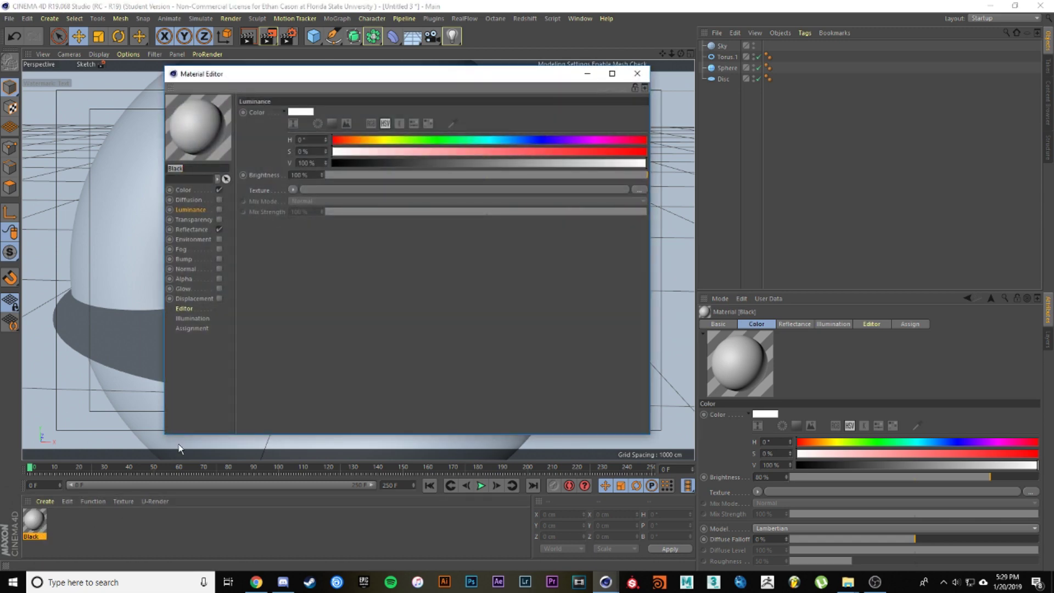
click(218, 189)
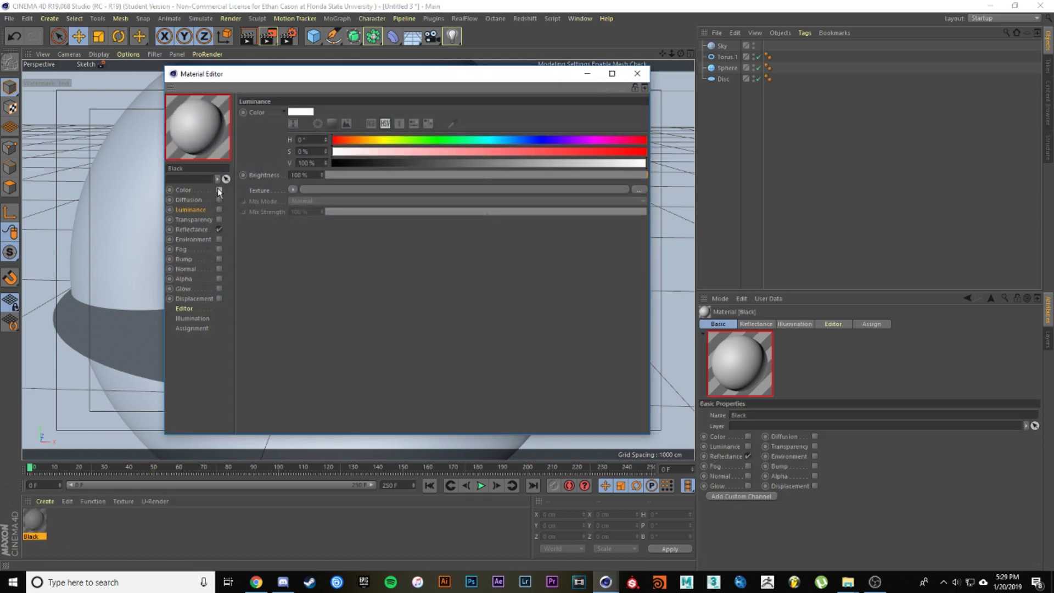
click(220, 229)
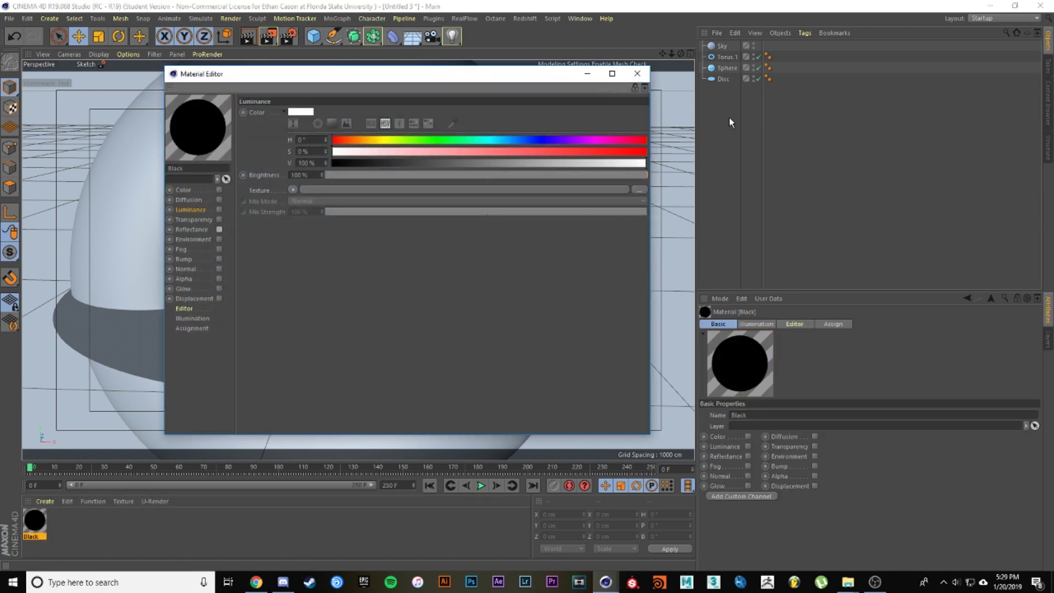
- Close the Material Editor and dismiss the Create menu without choosing anything
click(634, 77)
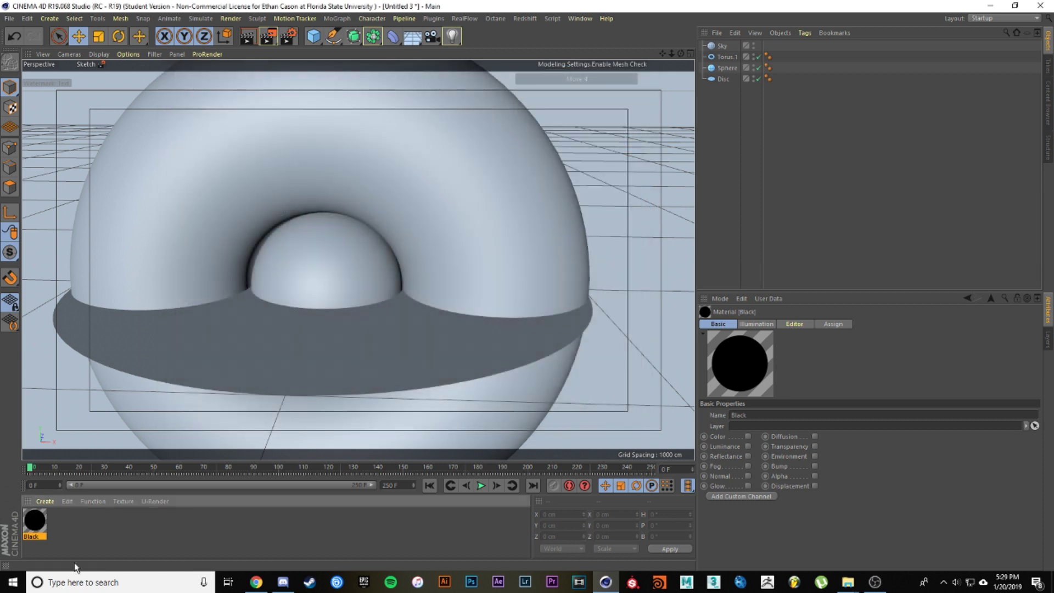
click(42, 501)
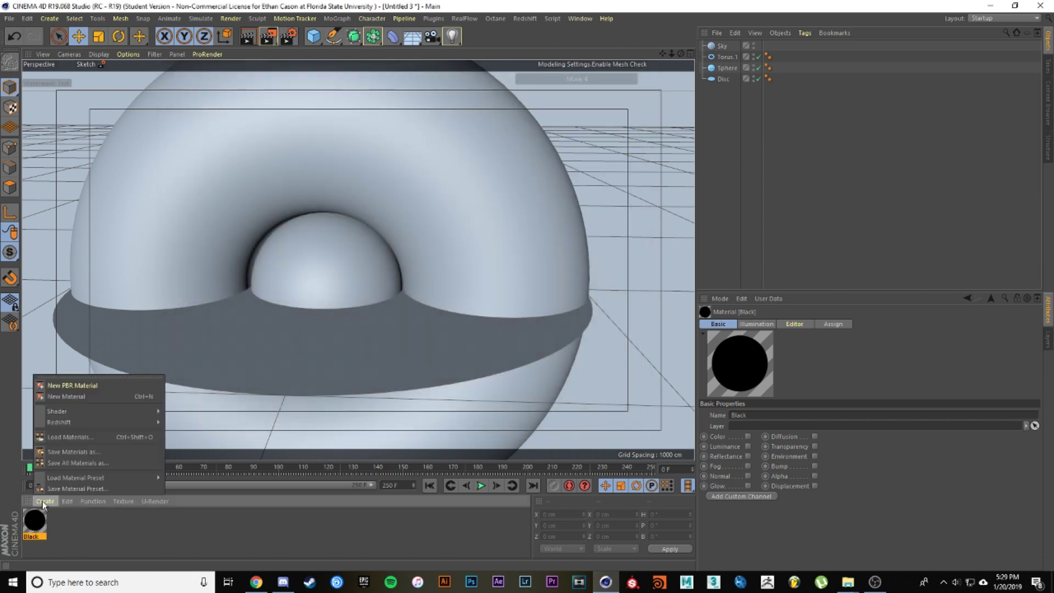
mouse_move(93, 500)
click(64, 541)
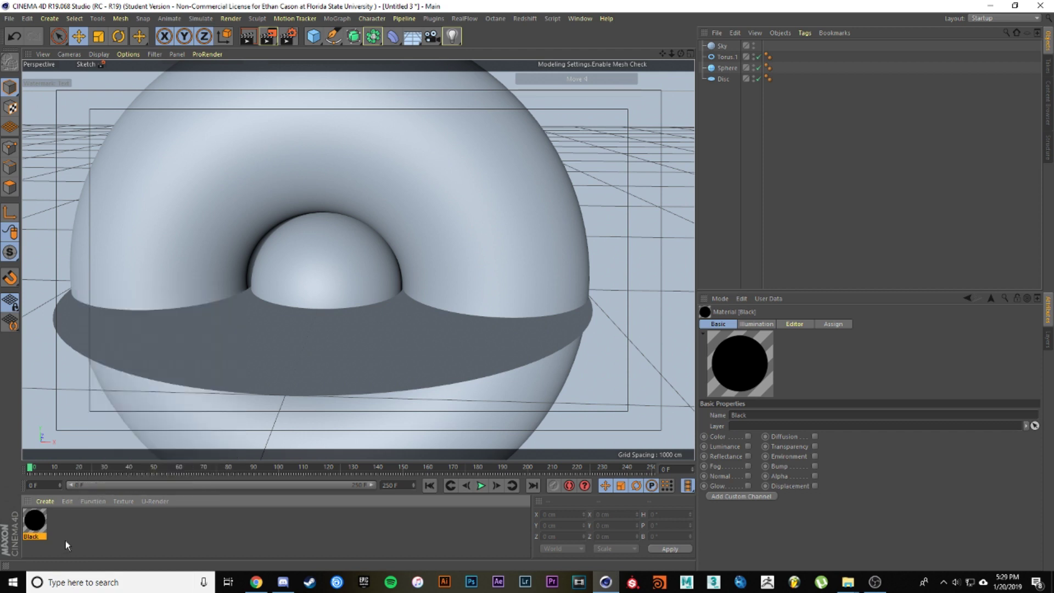
- Create a new material named Refraction
double_click(56, 518)
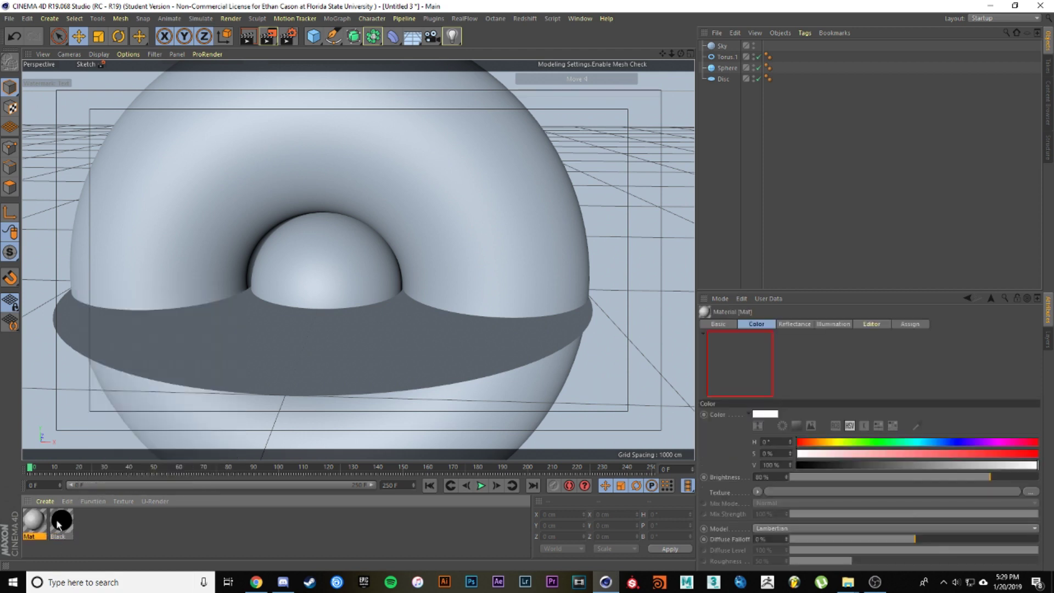
double_click(28, 536)
text(Refra)
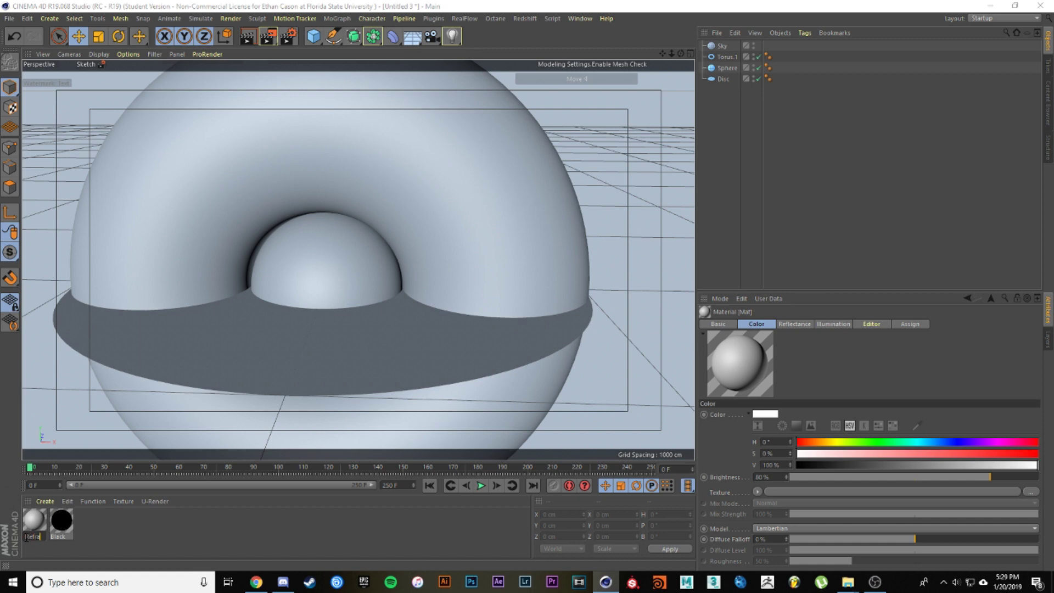
text(ction)
key(Return)
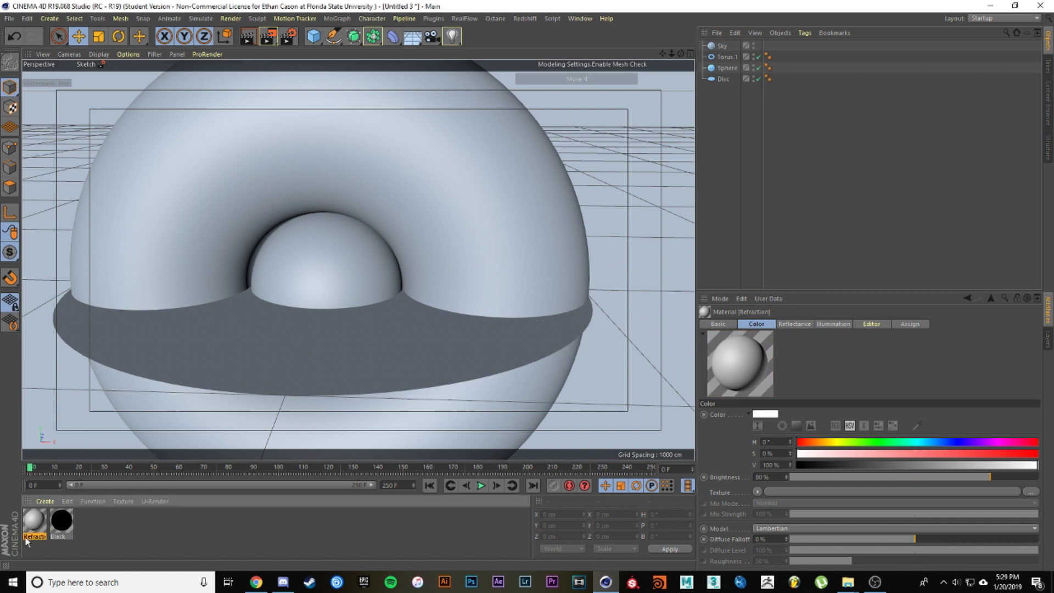
click(130, 545)
- Give Refraction only a Transparency channel with refraction index 0.85, then close its editor
double_click(31, 523)
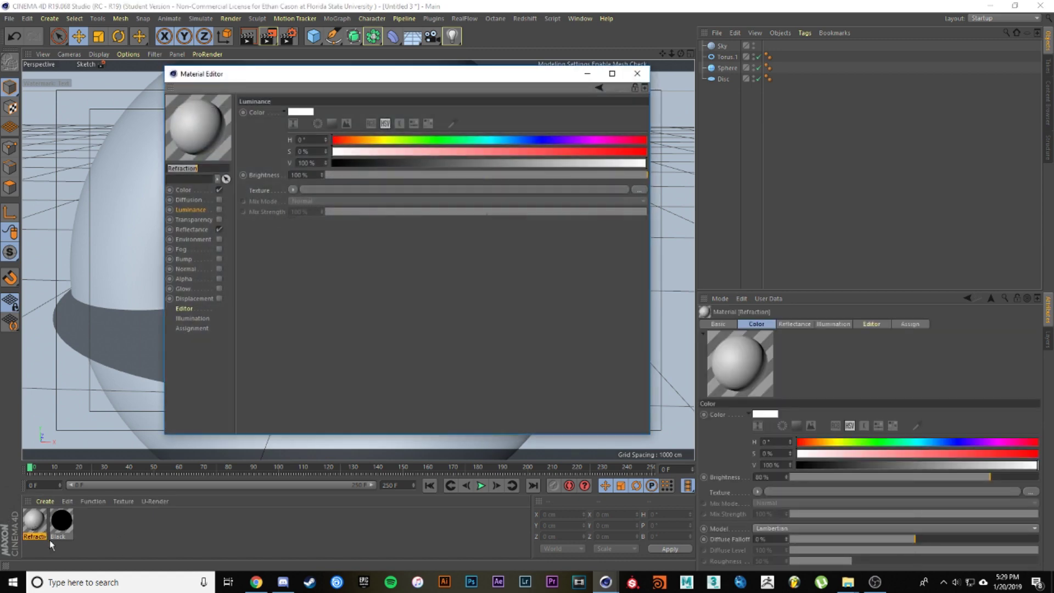
click(218, 189)
click(219, 229)
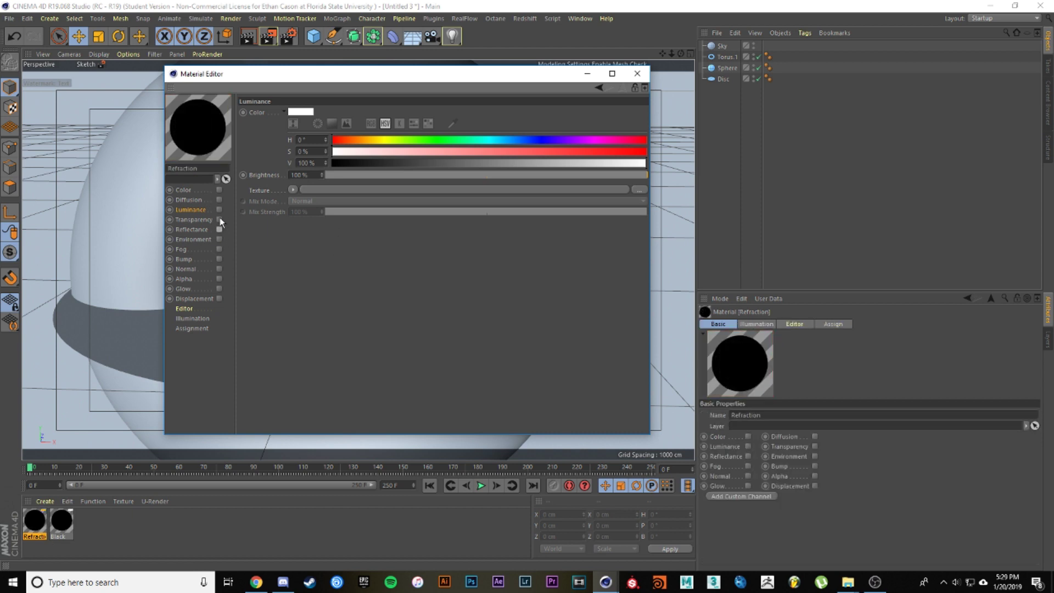
click(219, 220)
click(336, 196)
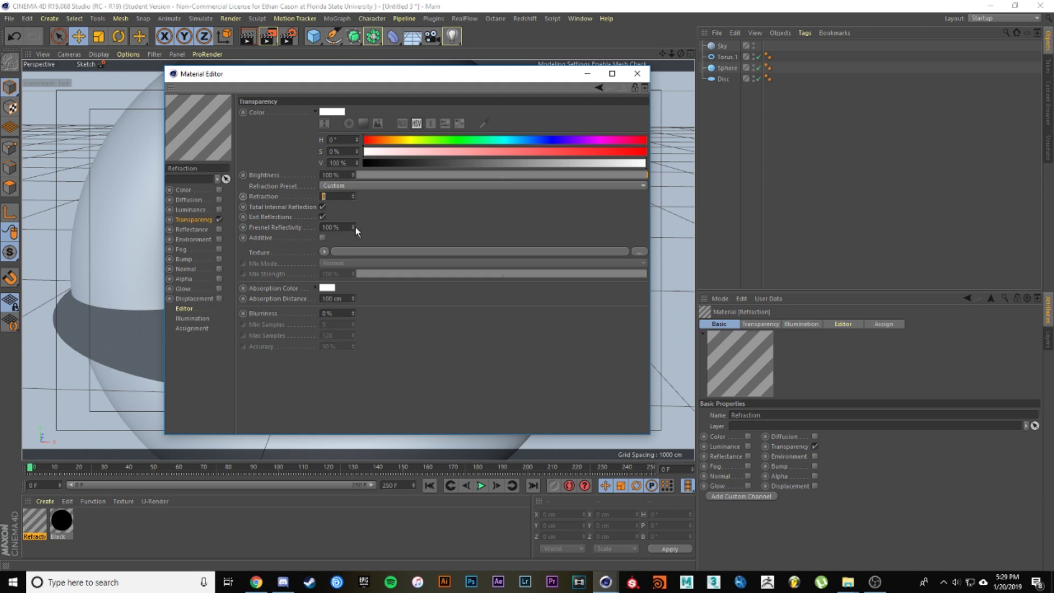
text(.85)
key(Return)
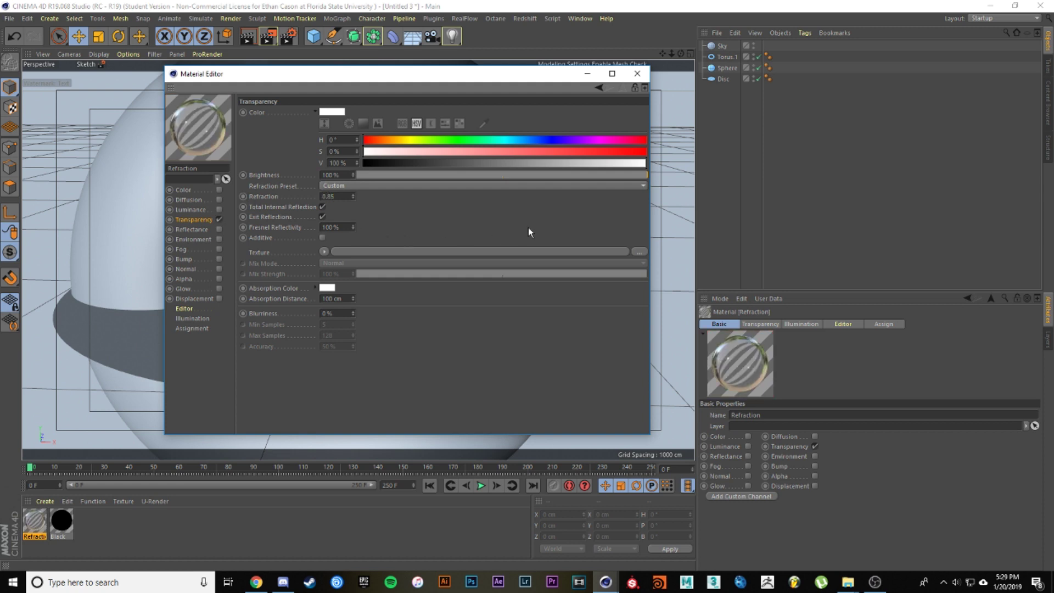
click(637, 73)
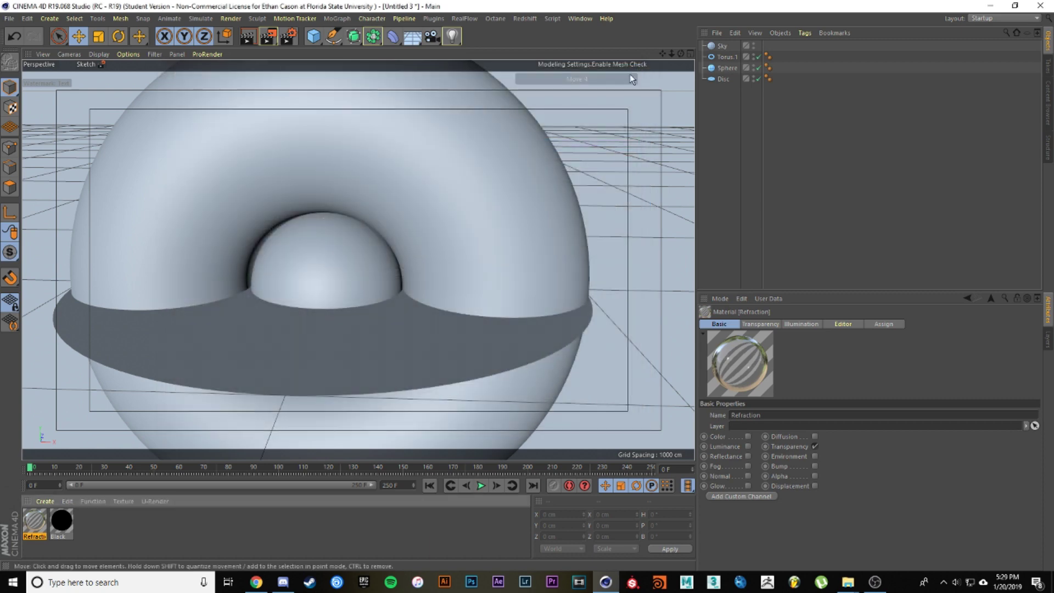
click(132, 524)
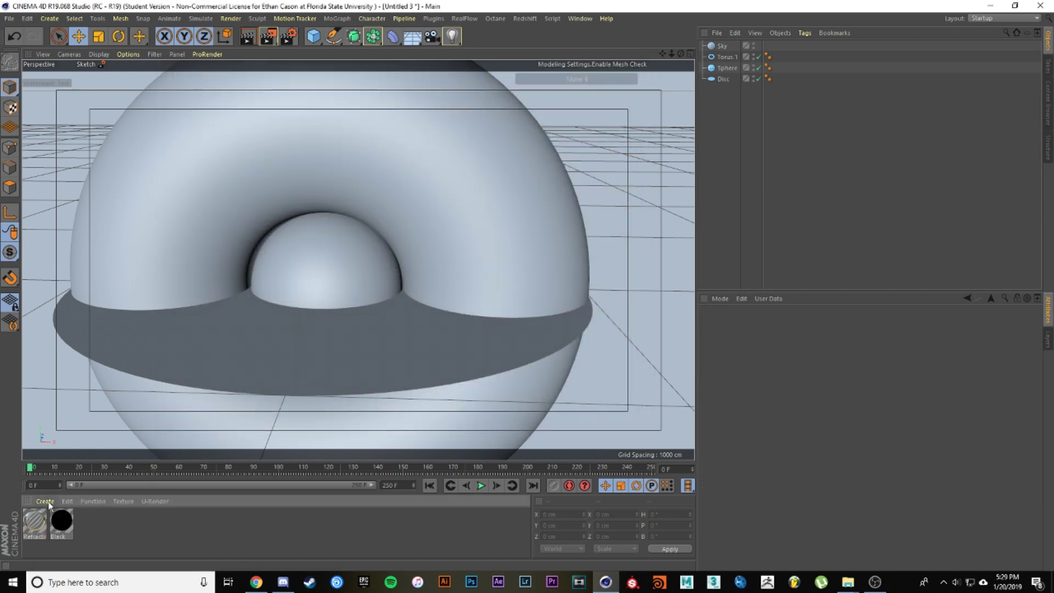
- Create a material named Luminace with Color and Reflectance off and Luminance enabled
double_click(91, 519)
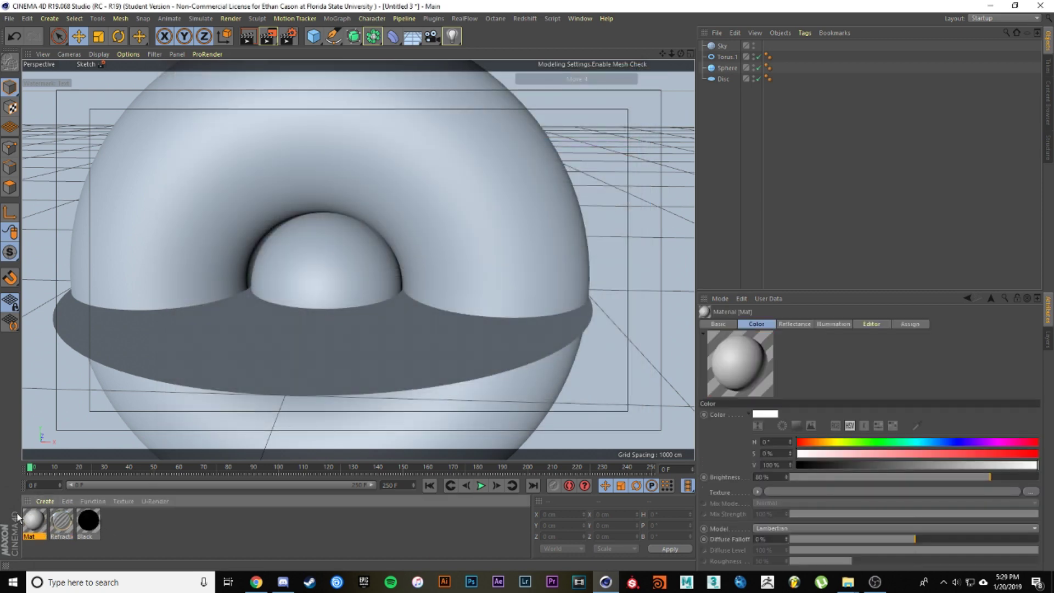
double_click(32, 536)
text(Lum)
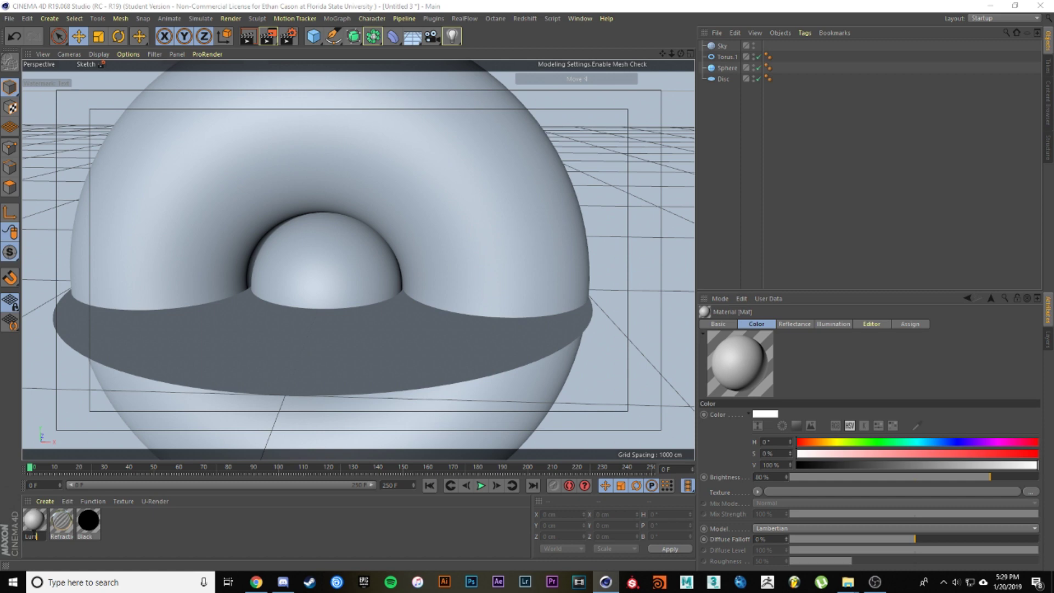
text(inace)
key(Return)
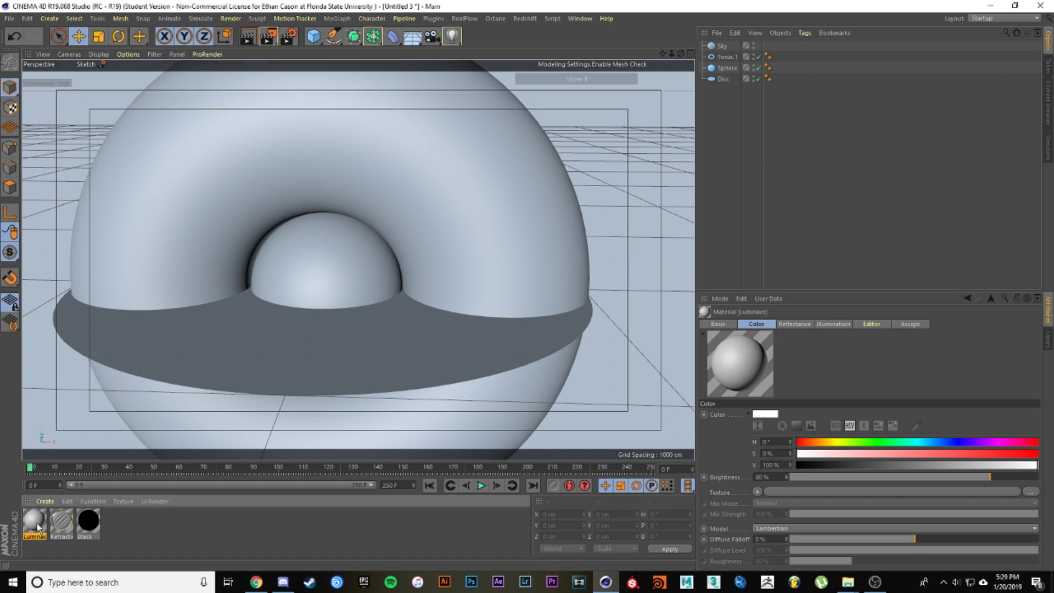
double_click(34, 524)
click(219, 189)
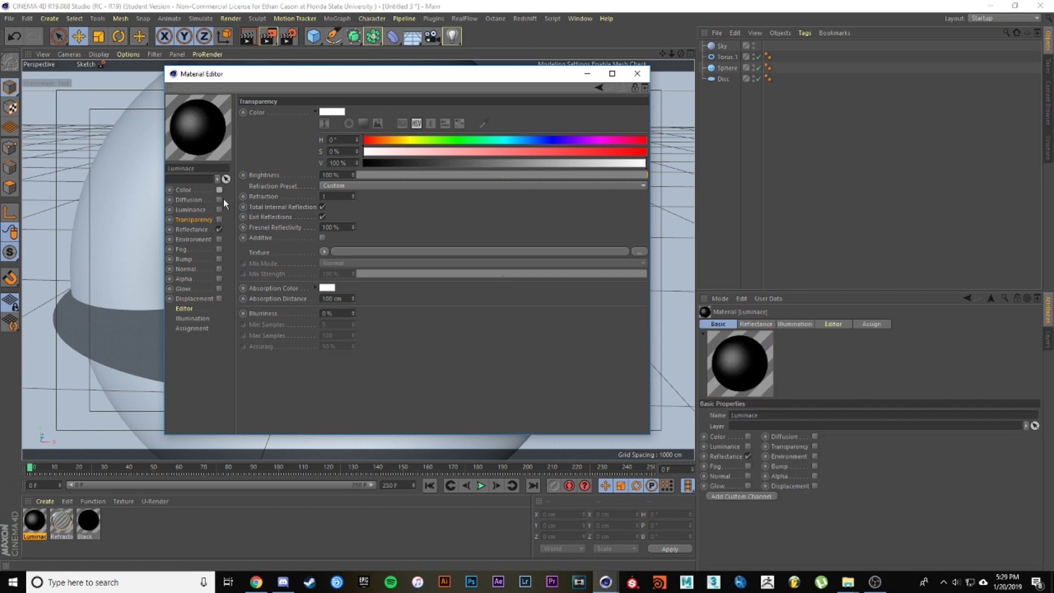
click(219, 229)
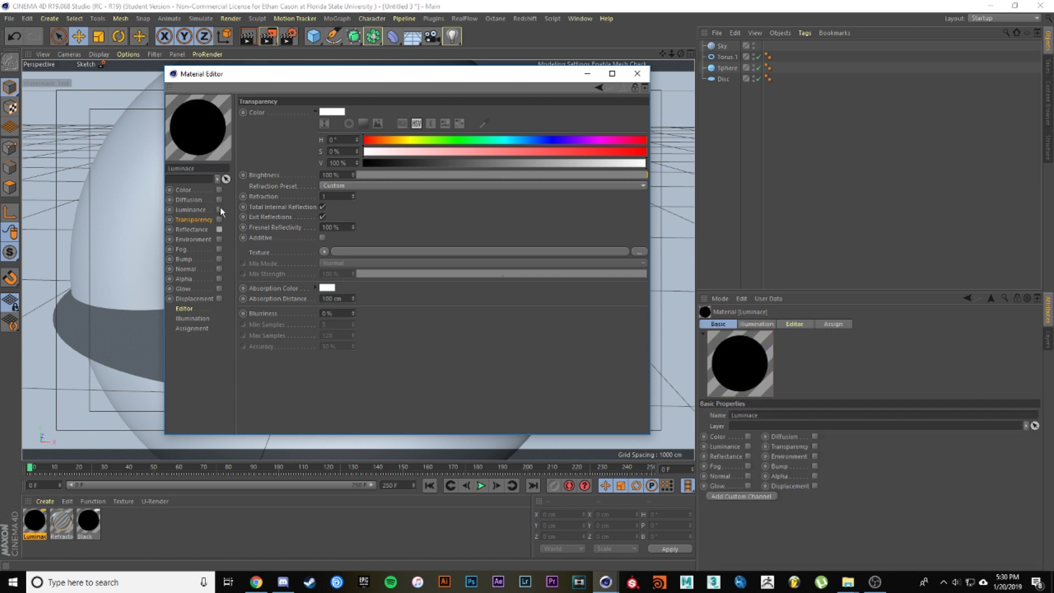
click(219, 209)
- Enable Alpha and load Galaxy.jpg from the Black Hole Tutorial folder as the Luminance texture
click(219, 278)
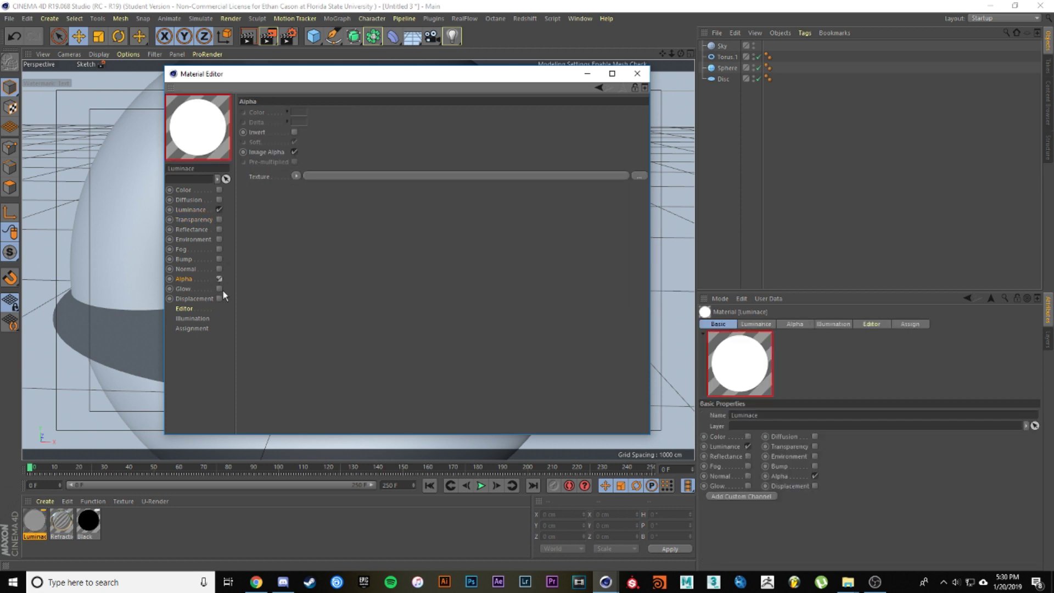
click(190, 209)
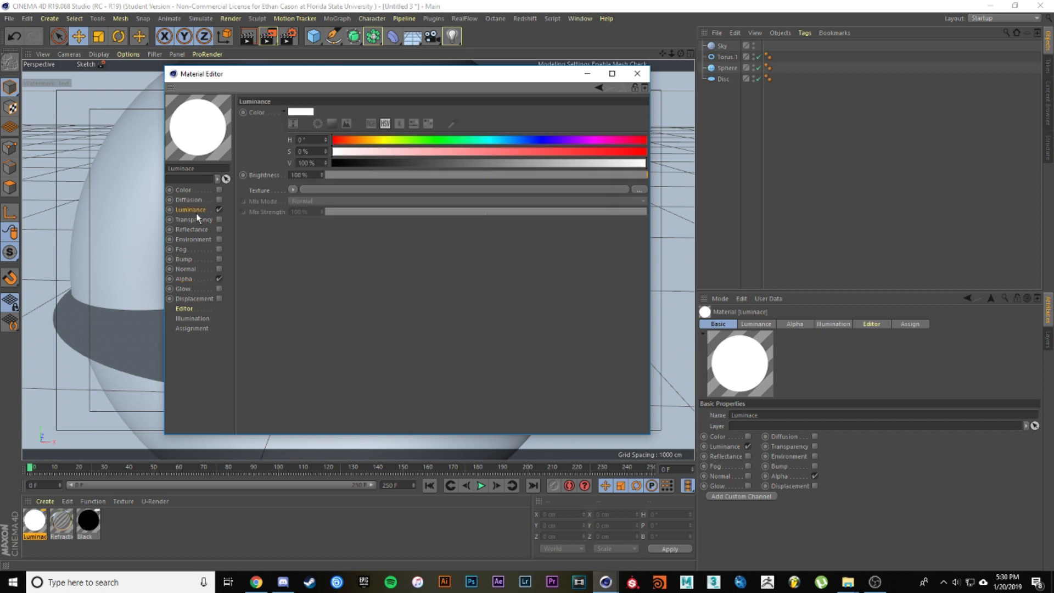
click(293, 189)
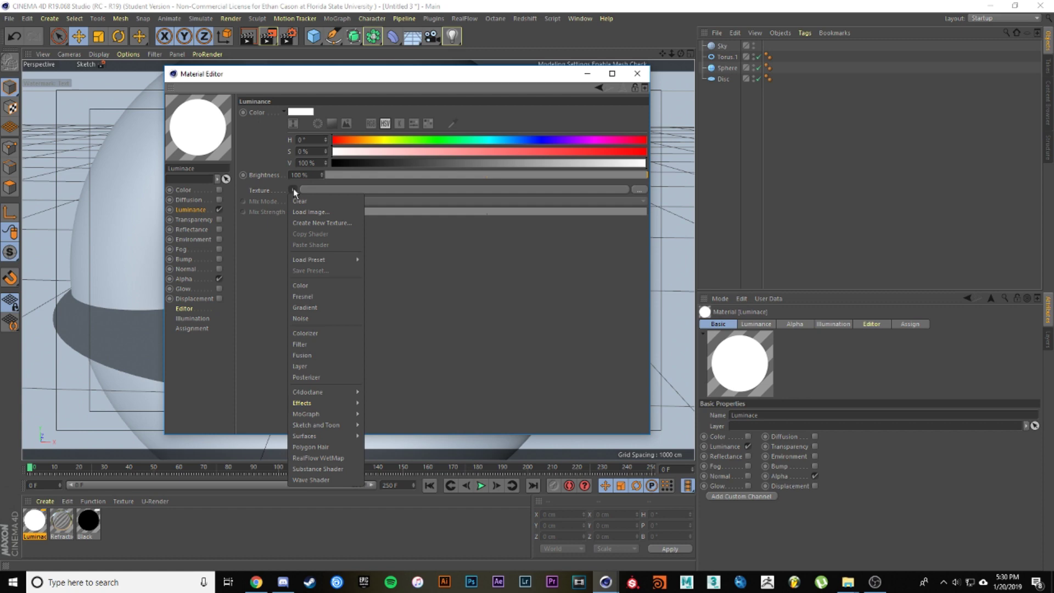
click(328, 212)
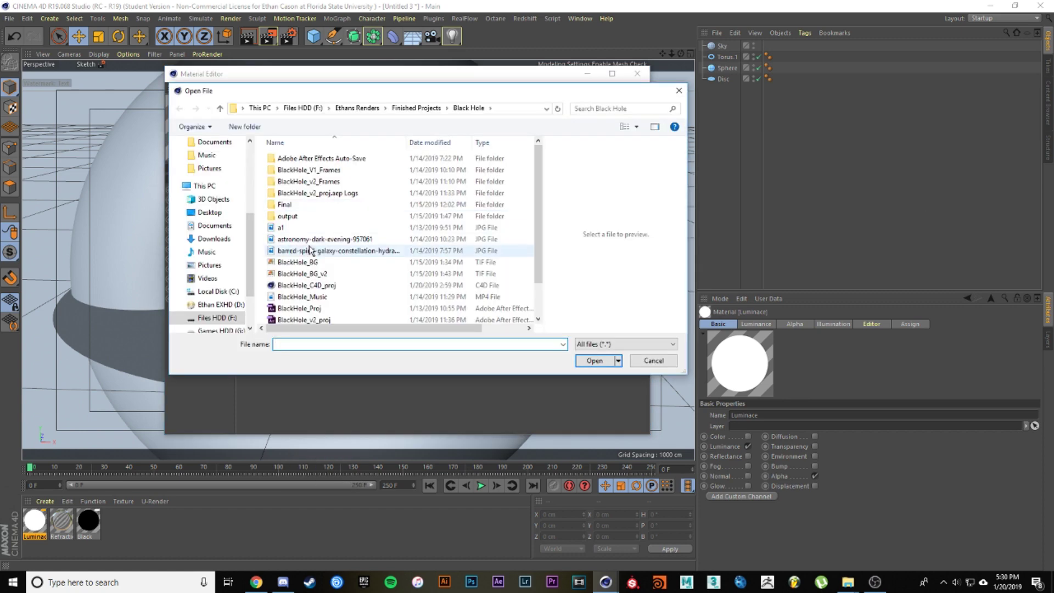
click(416, 107)
click(357, 108)
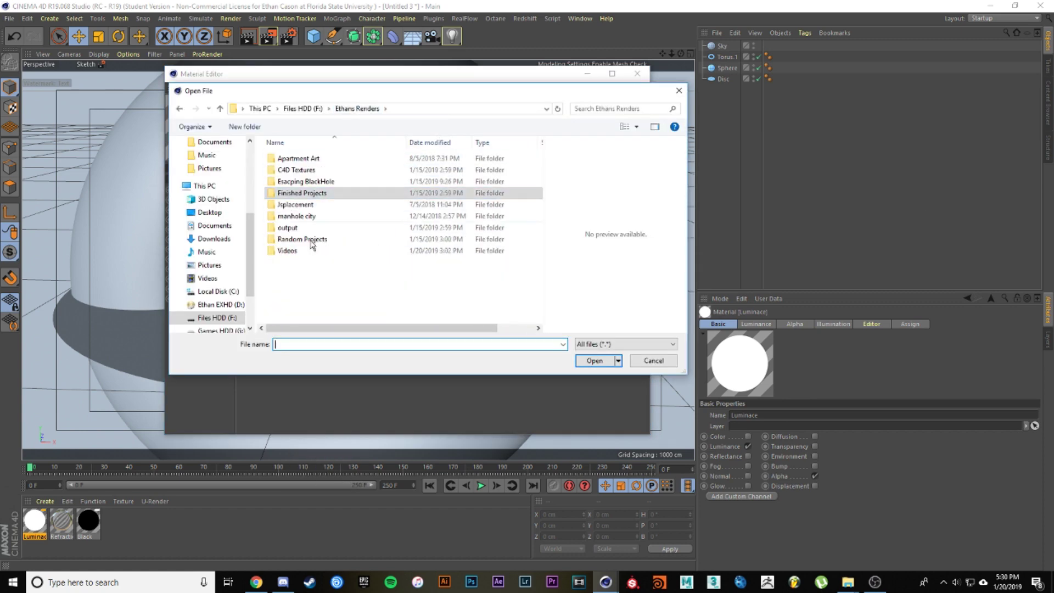
double_click(306, 253)
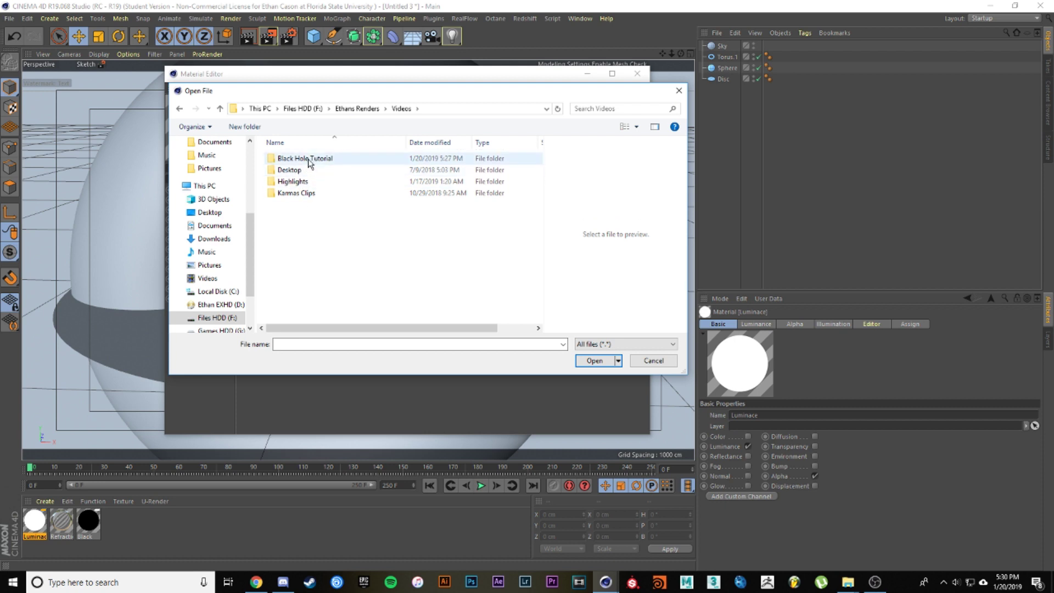
double_click(307, 161)
click(351, 168)
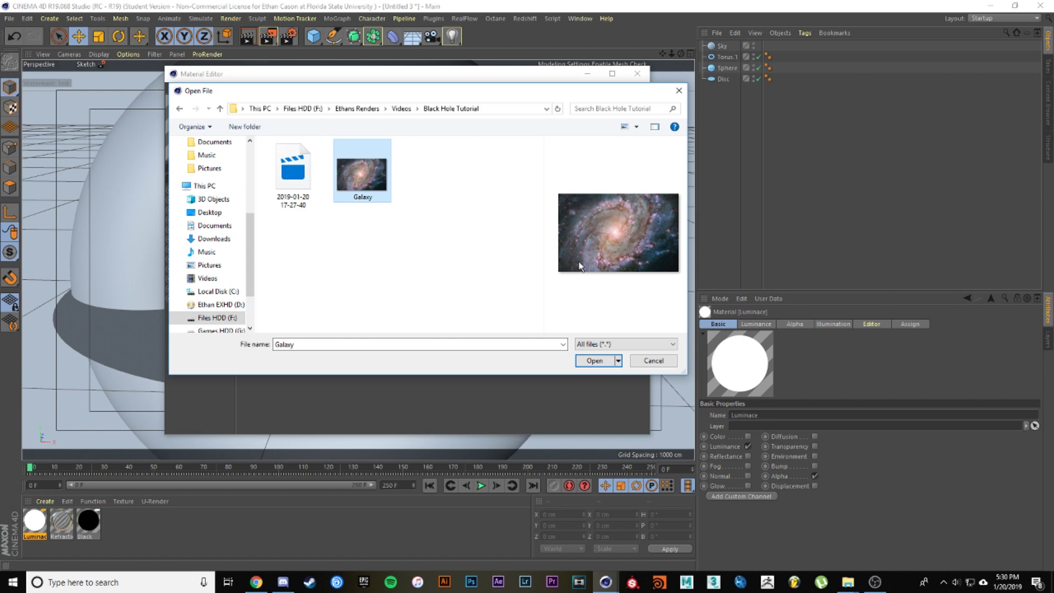
click(602, 361)
click(592, 329)
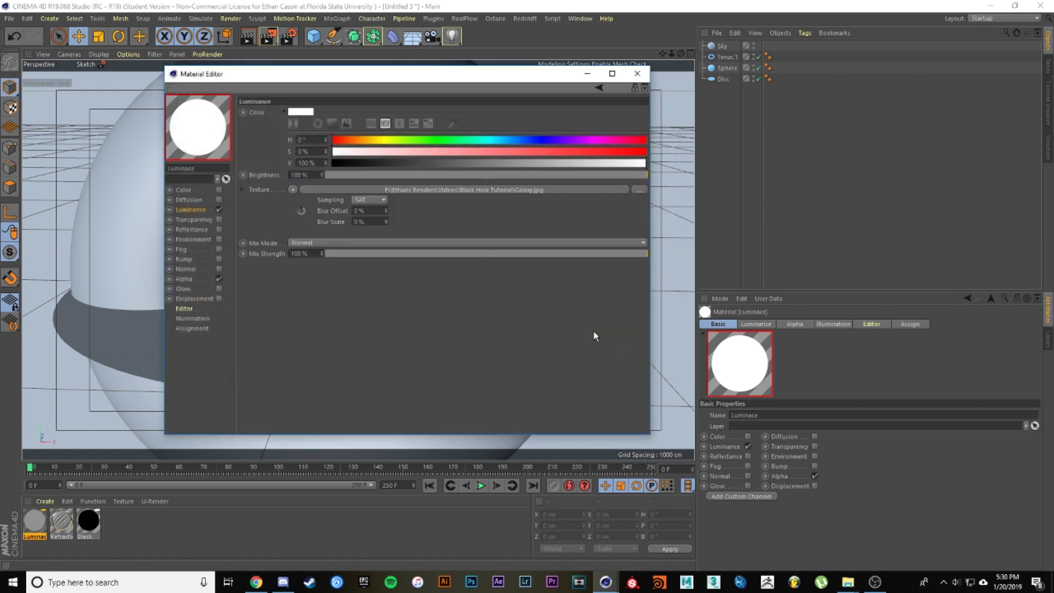
- Set the Galaxy texture's sampling to MIP and its White Point to 0.06
click(441, 190)
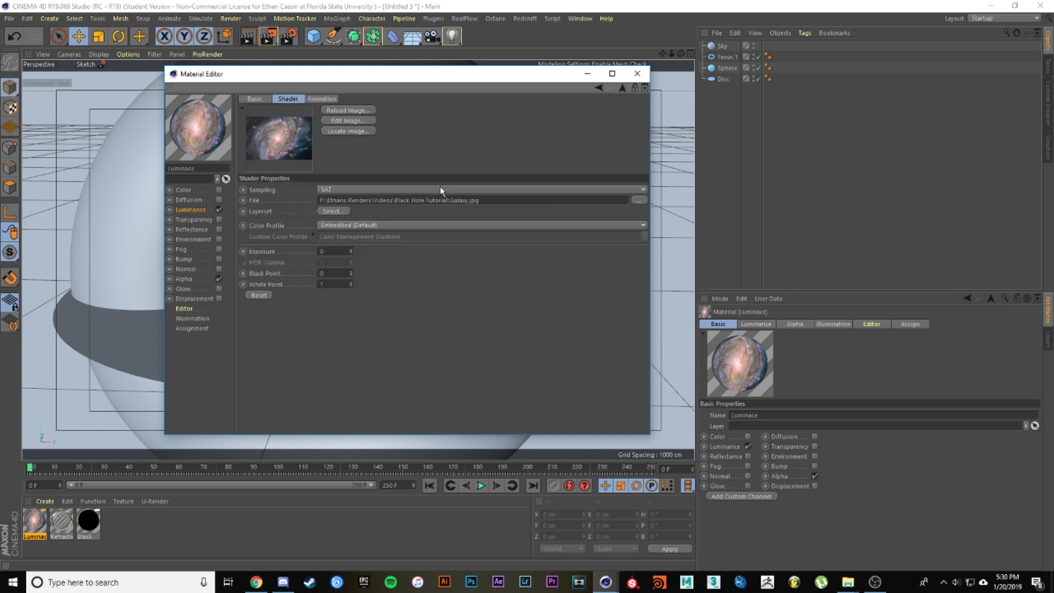
click(346, 189)
click(341, 270)
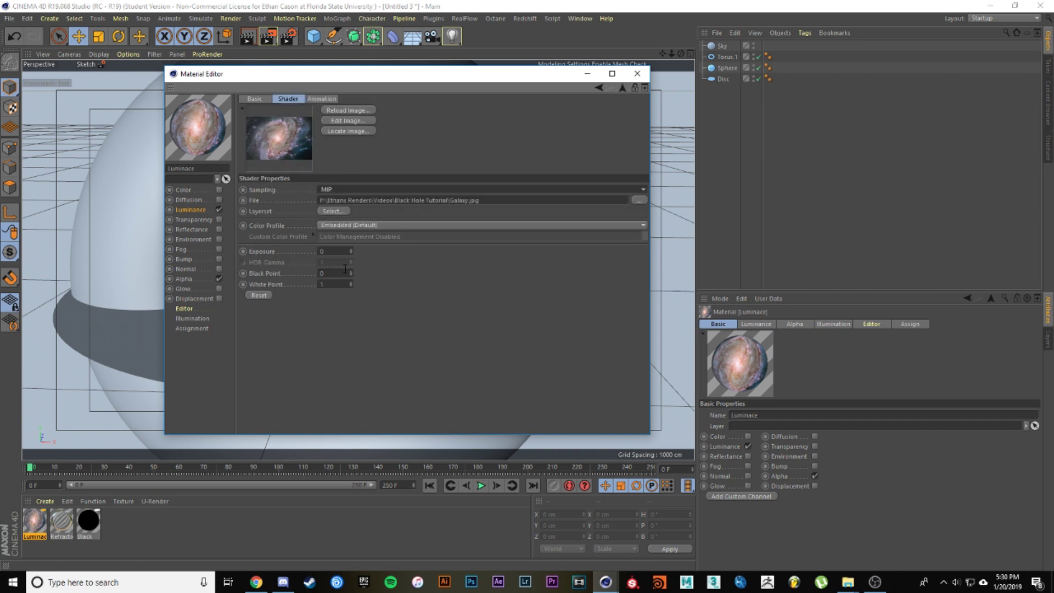
click(336, 285)
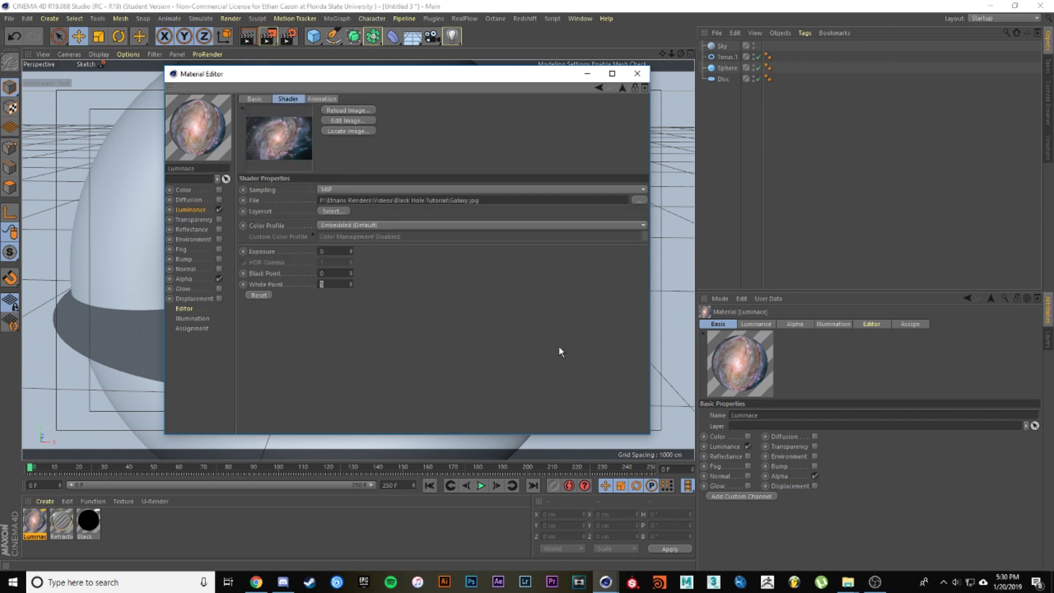
text(0.06)
key(Return)
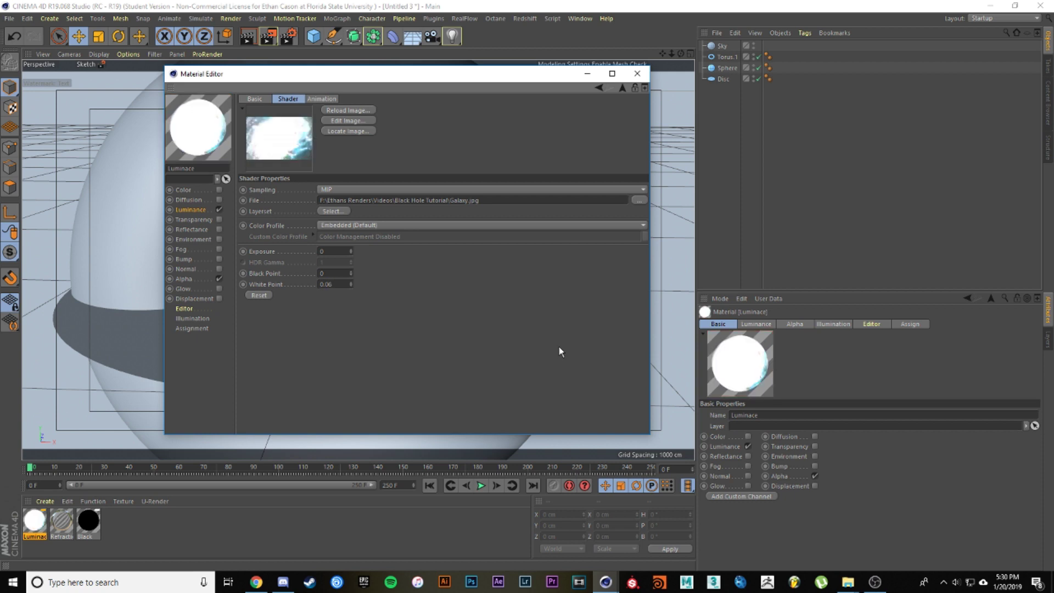
- Wrap the Luminance texture in a Layer shader and add a Hue/Saturation/Lightness layer
click(623, 87)
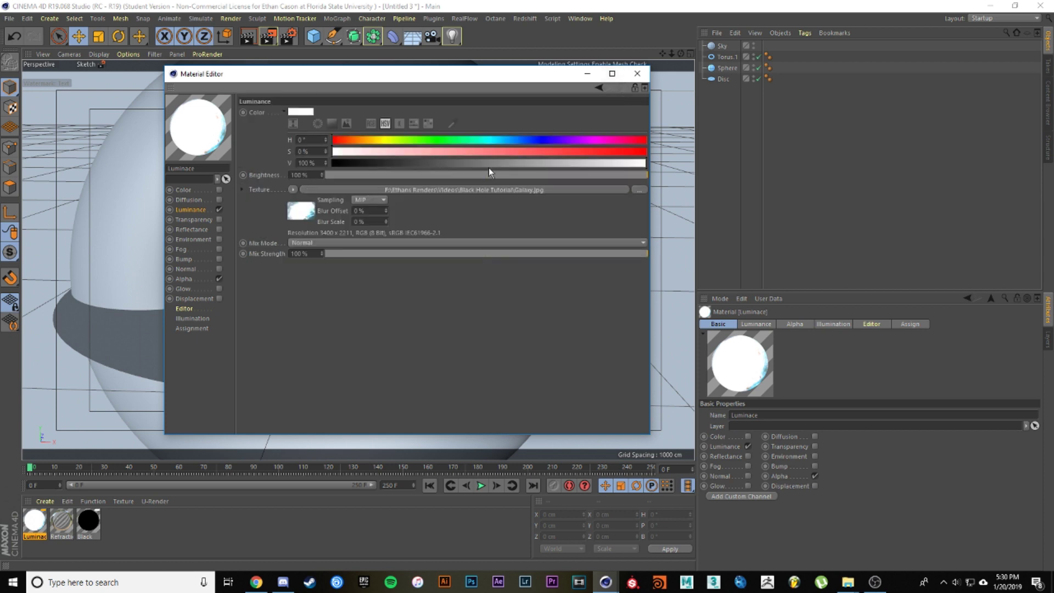
click(292, 190)
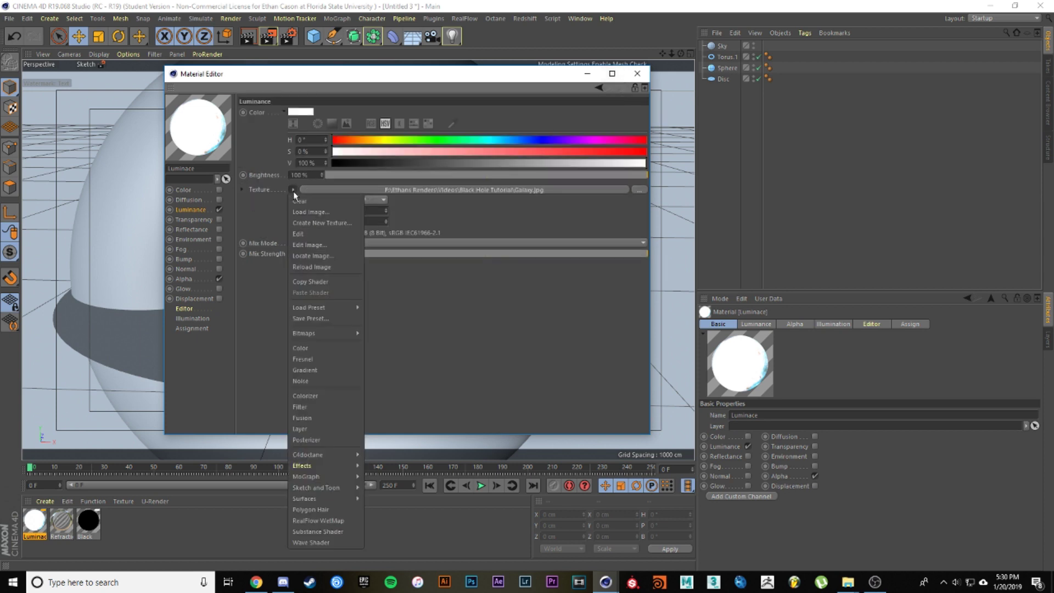
click(325, 429)
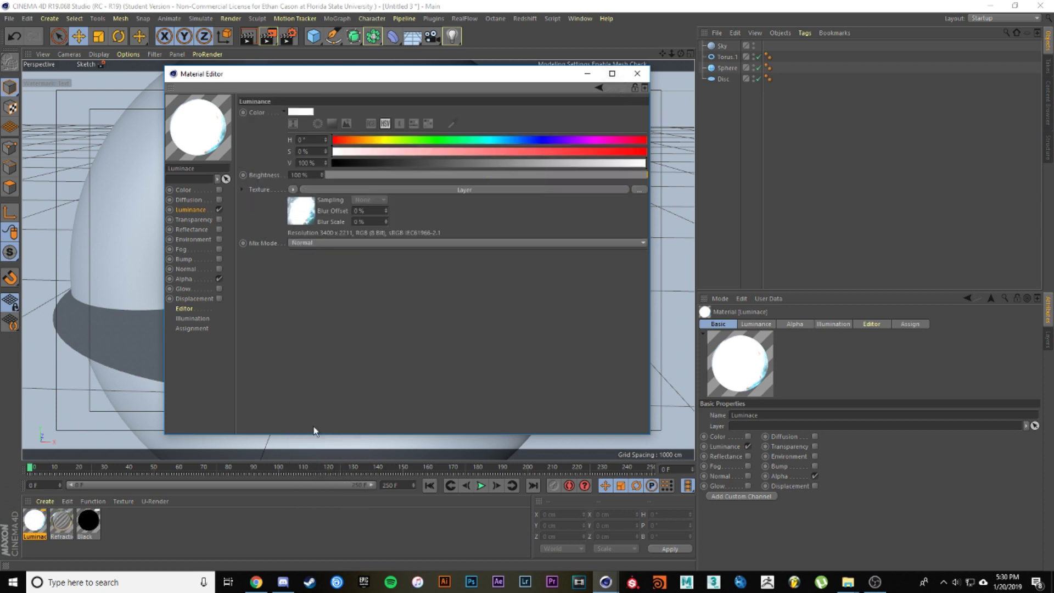
click(423, 189)
click(333, 199)
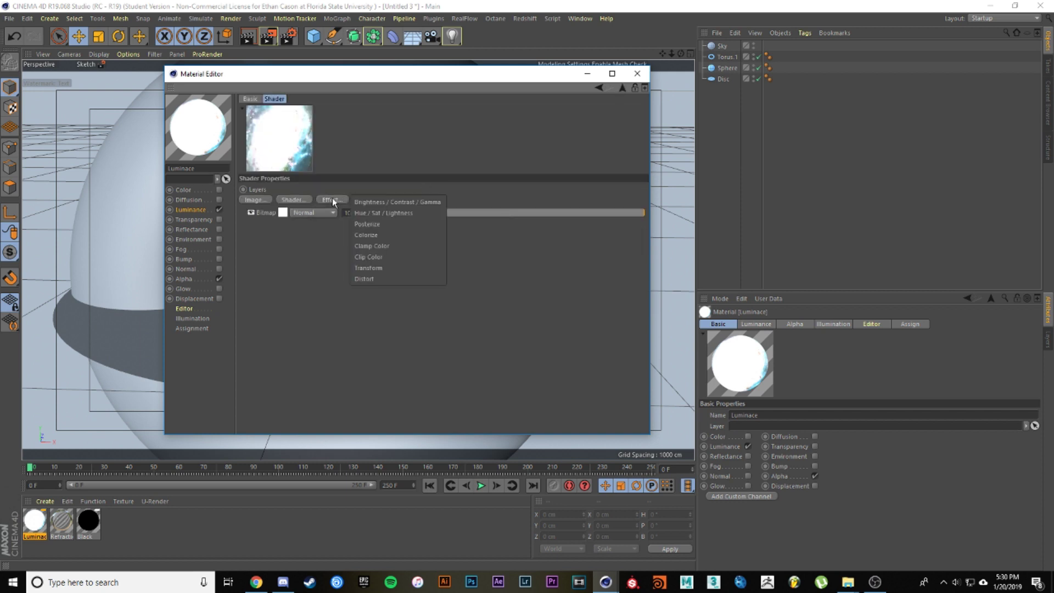
click(412, 214)
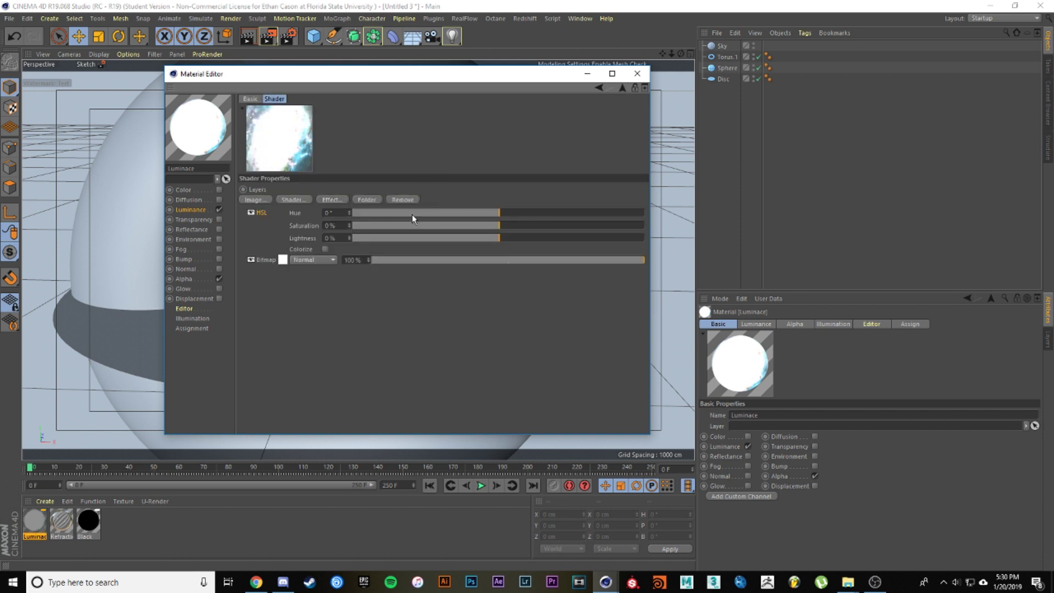
- Colorize the HSL layer with Hue 40° and Saturation 68%
click(325, 249)
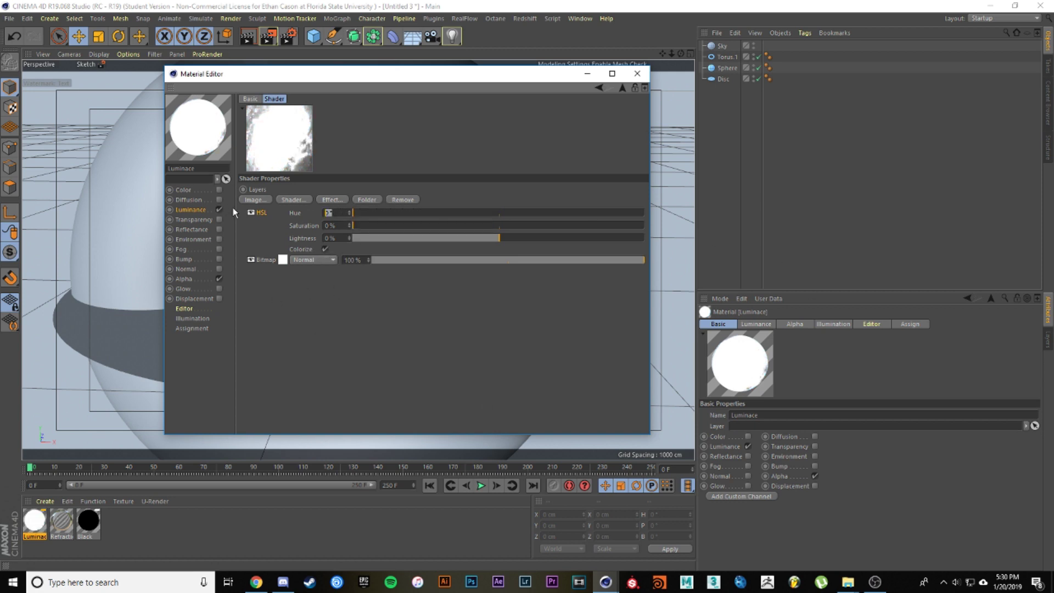
text(40)
key(Tab)
text(8)
key(Return)
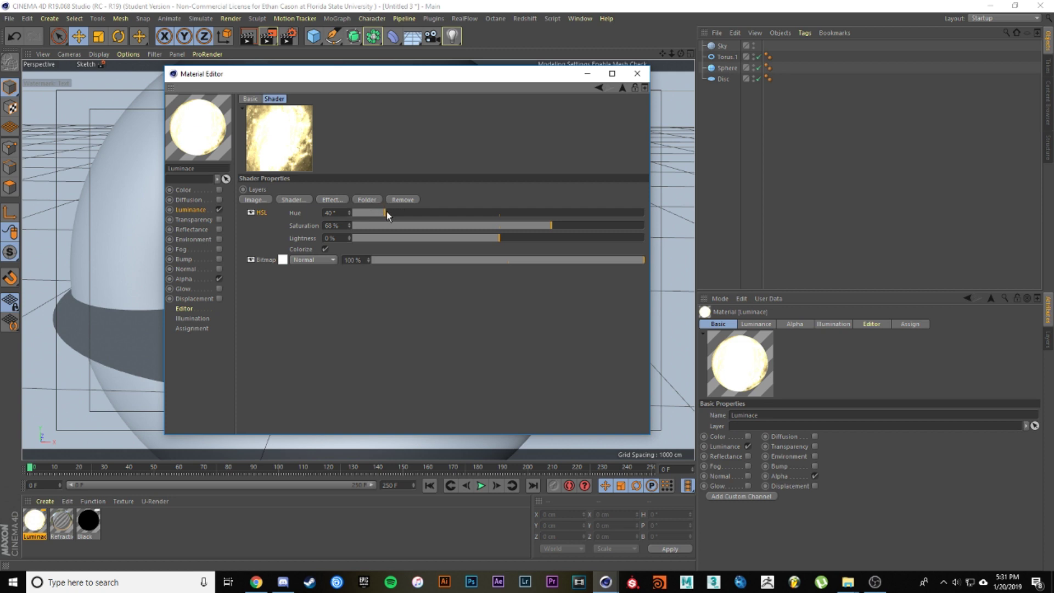
drag(386, 212, 488, 213)
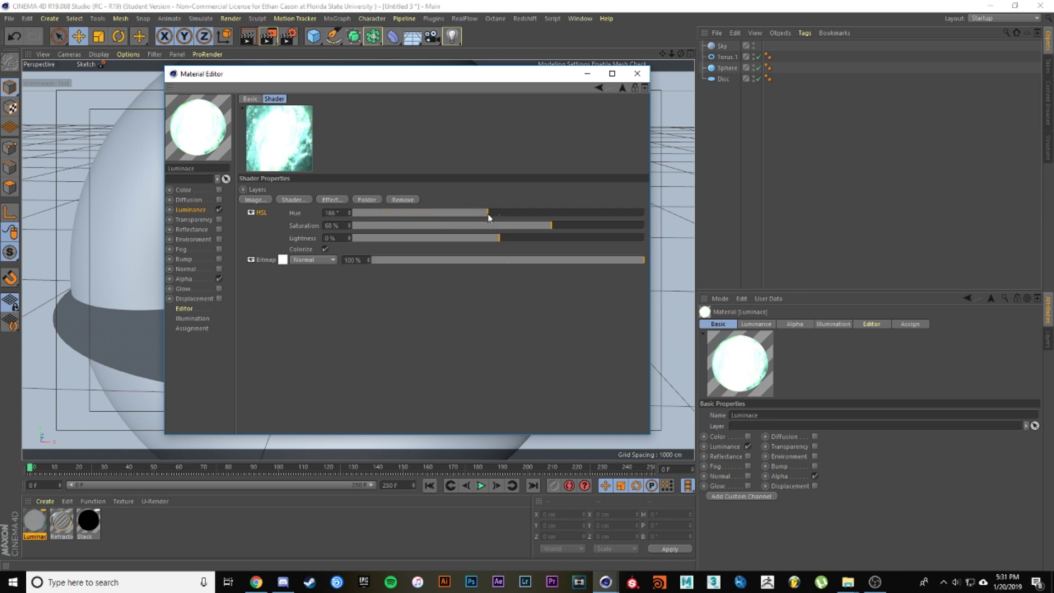
double_click(331, 212)
text(40)
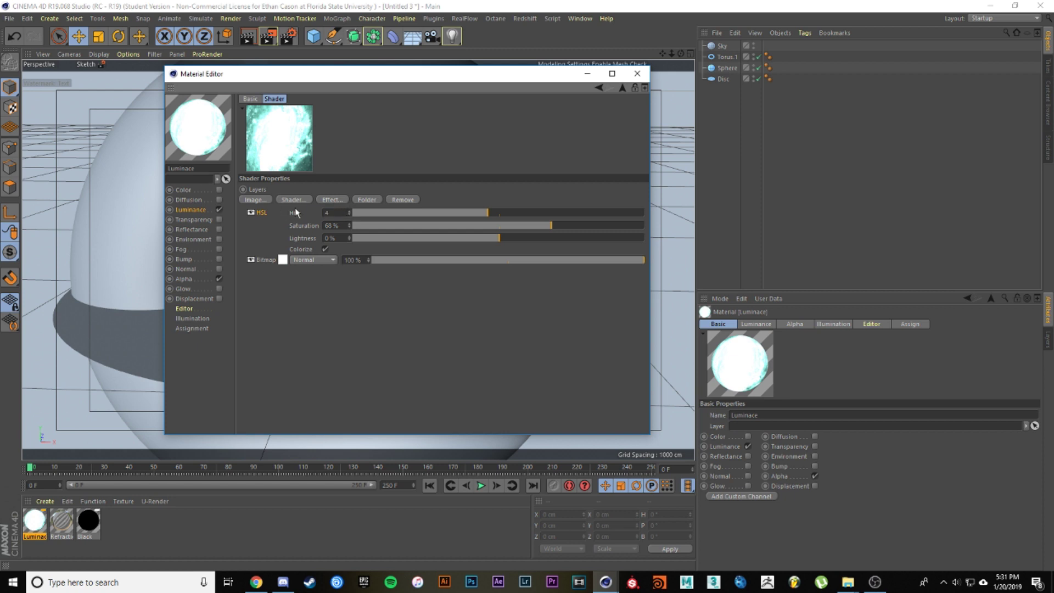
key(Return)
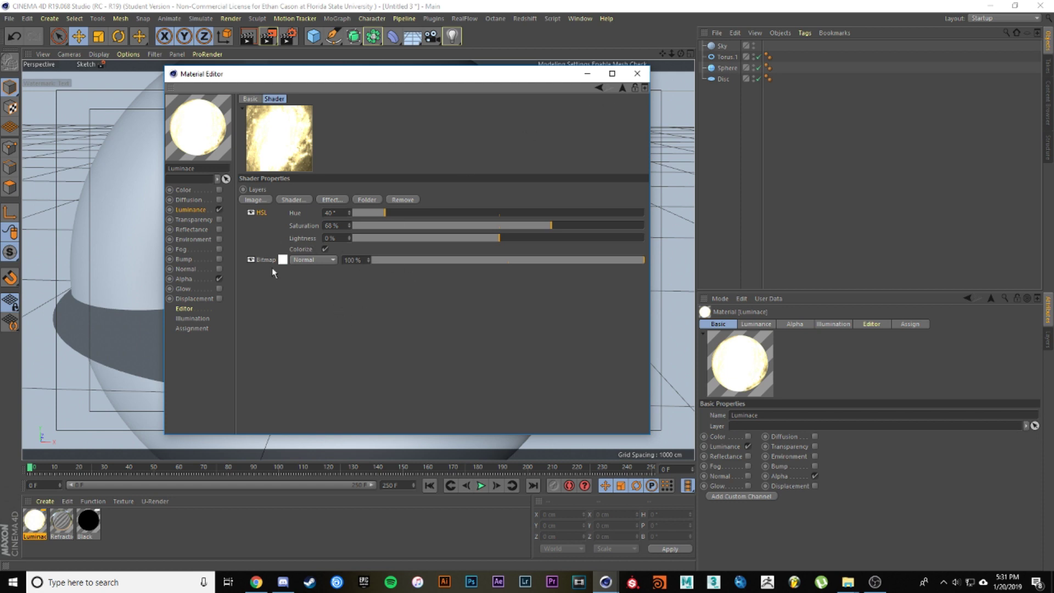
- Load Galaxy.jpg as the Alpha channel texture without copying it to the project
click(183, 279)
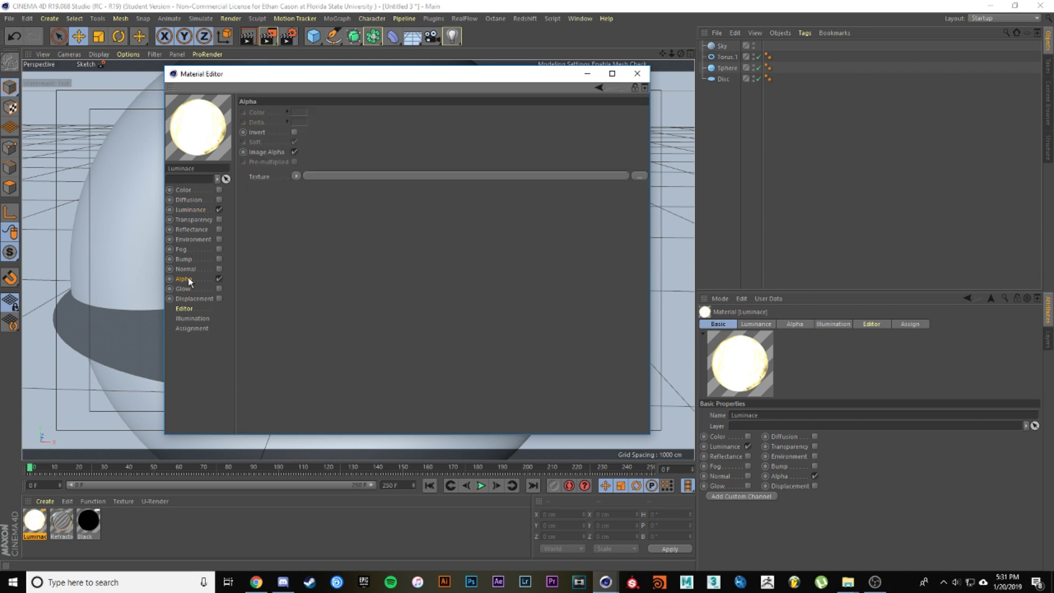
click(292, 175)
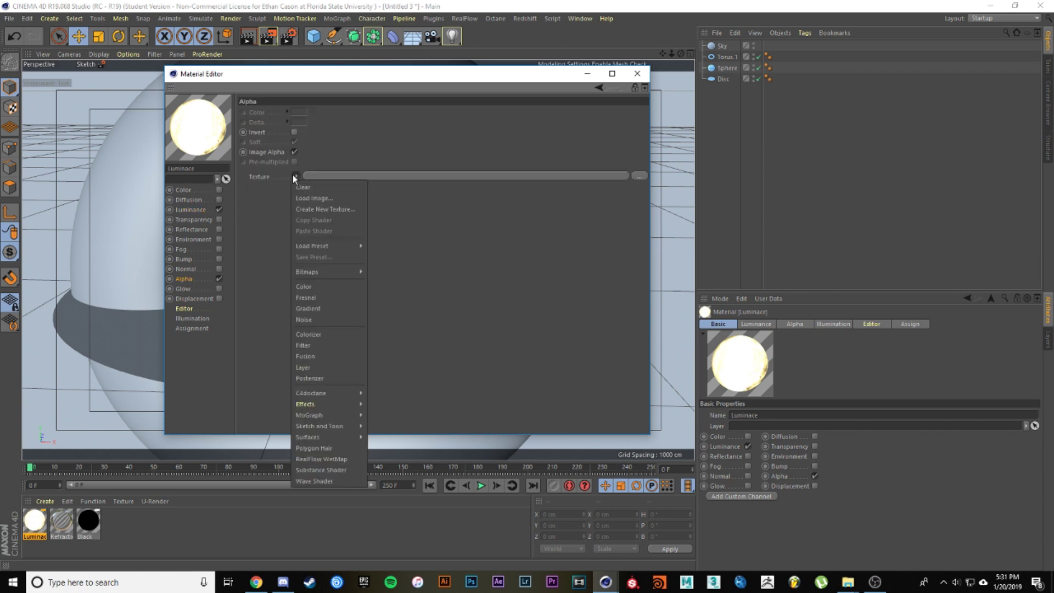
click(318, 197)
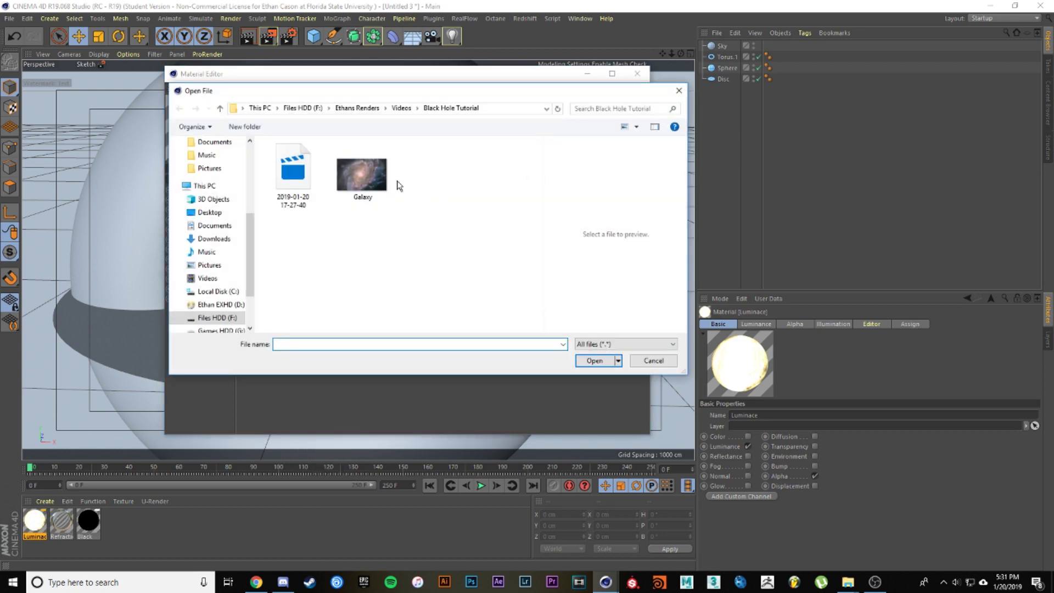
click(372, 171)
click(594, 361)
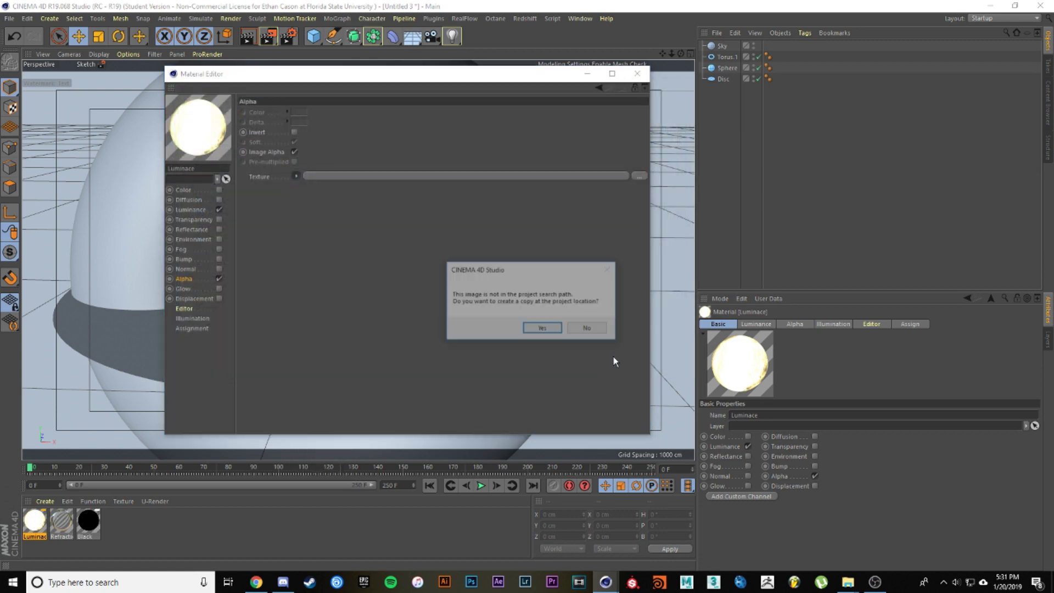
click(592, 328)
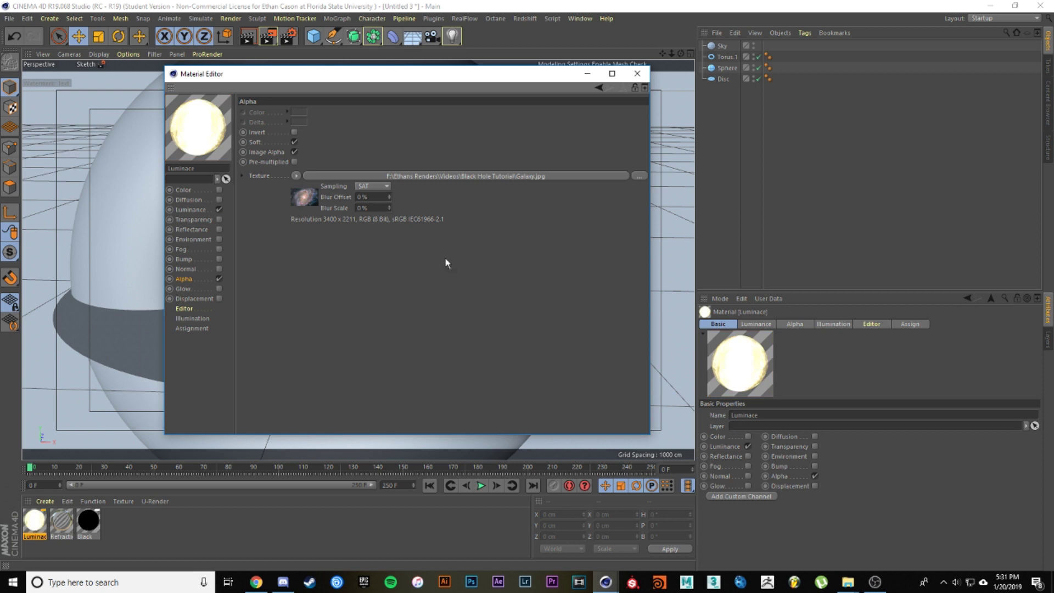
- Turn off Image Alpha and set MIP sampling, Black Point 0.25 and White Point 0.64
click(294, 153)
click(378, 185)
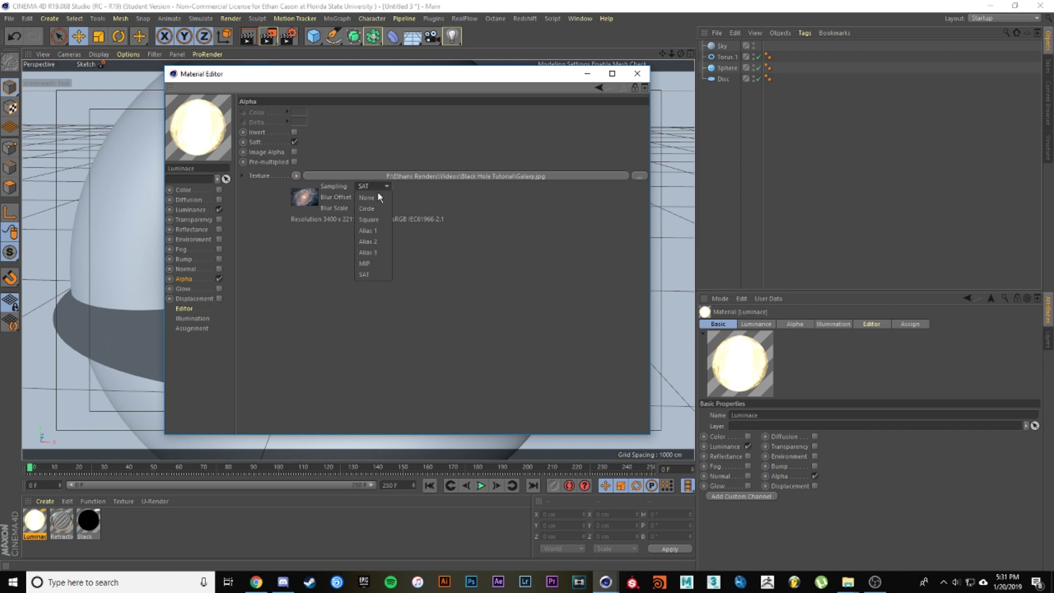
click(373, 261)
click(352, 176)
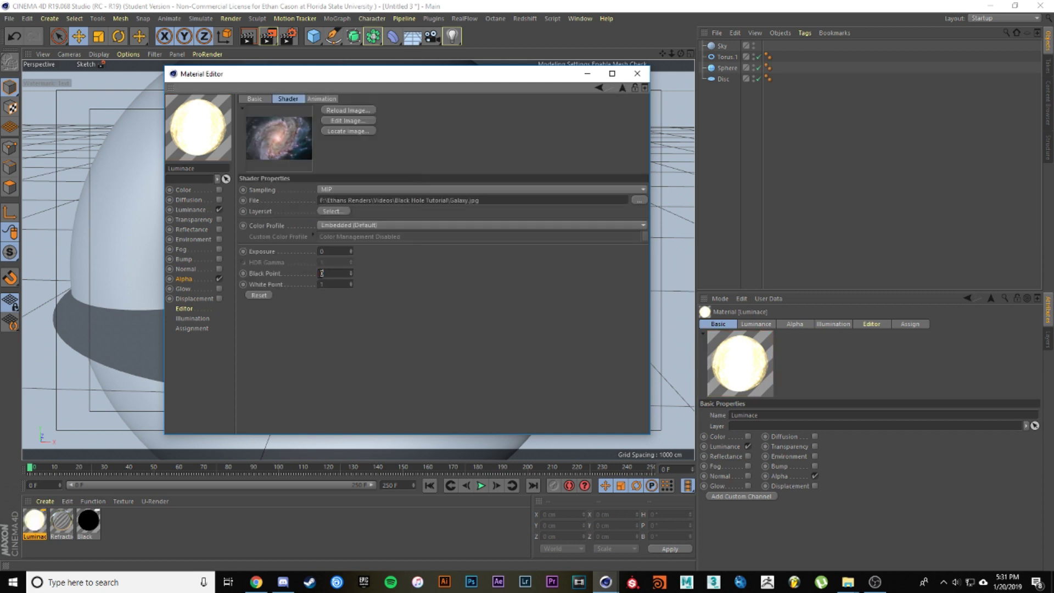
text(0.25)
key(Return)
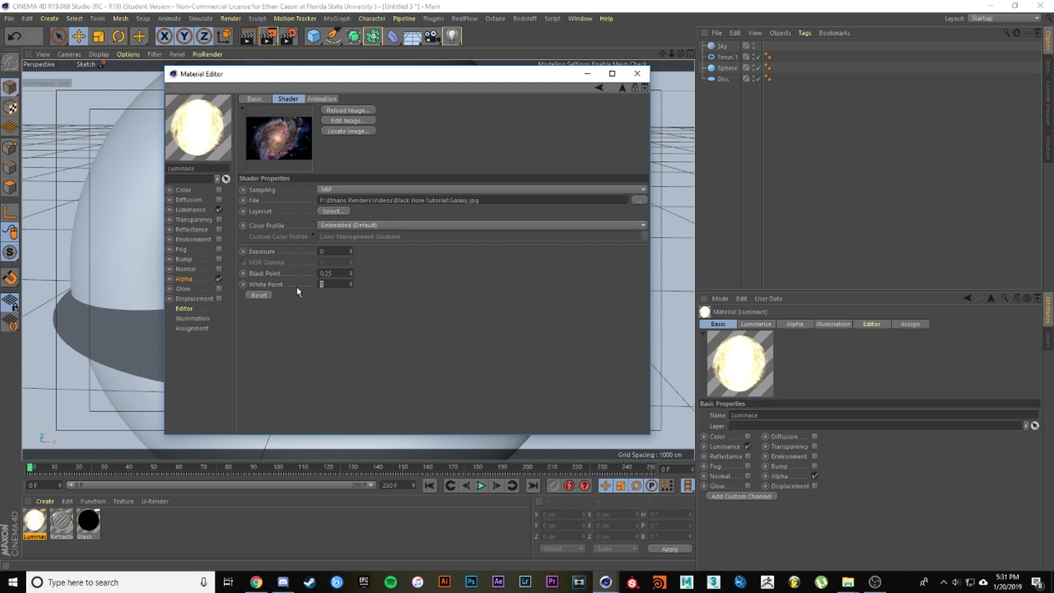
text(0.64)
key(Return)
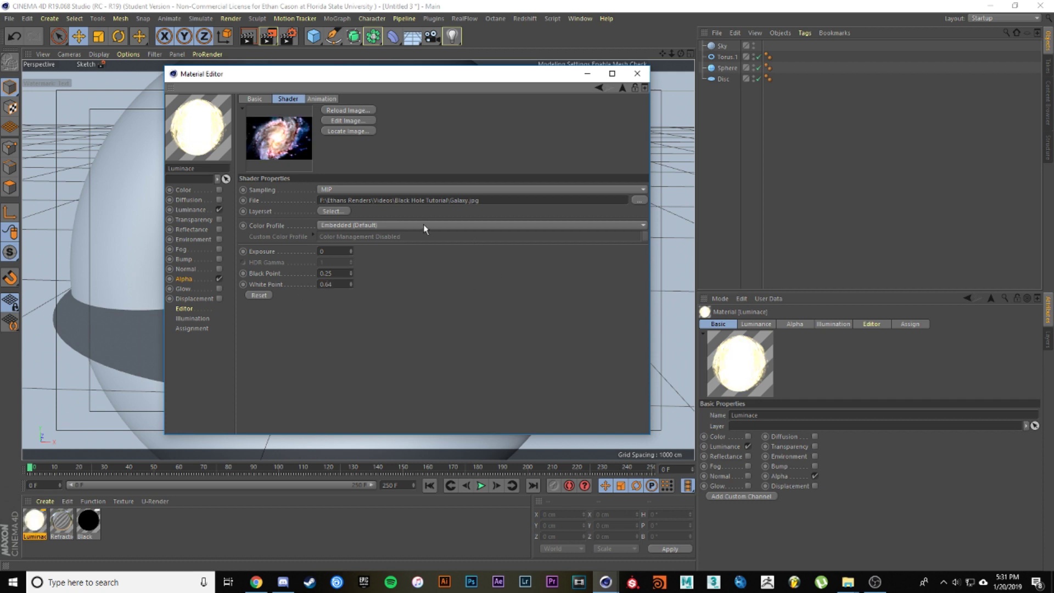
- Wrap the Alpha texture in a Layer shader and add a Gradient layer
click(623, 88)
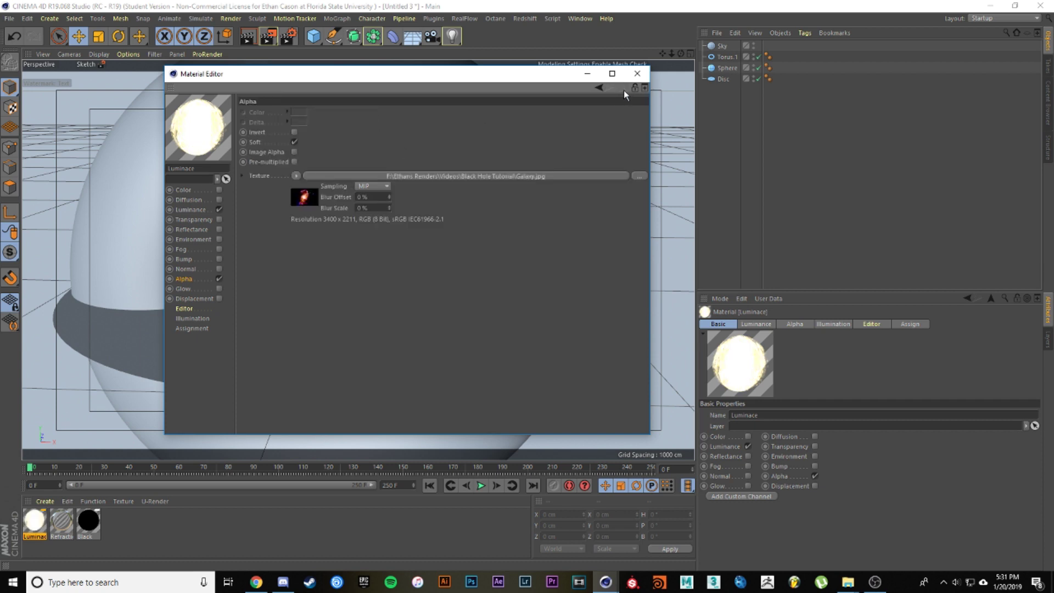
click(296, 175)
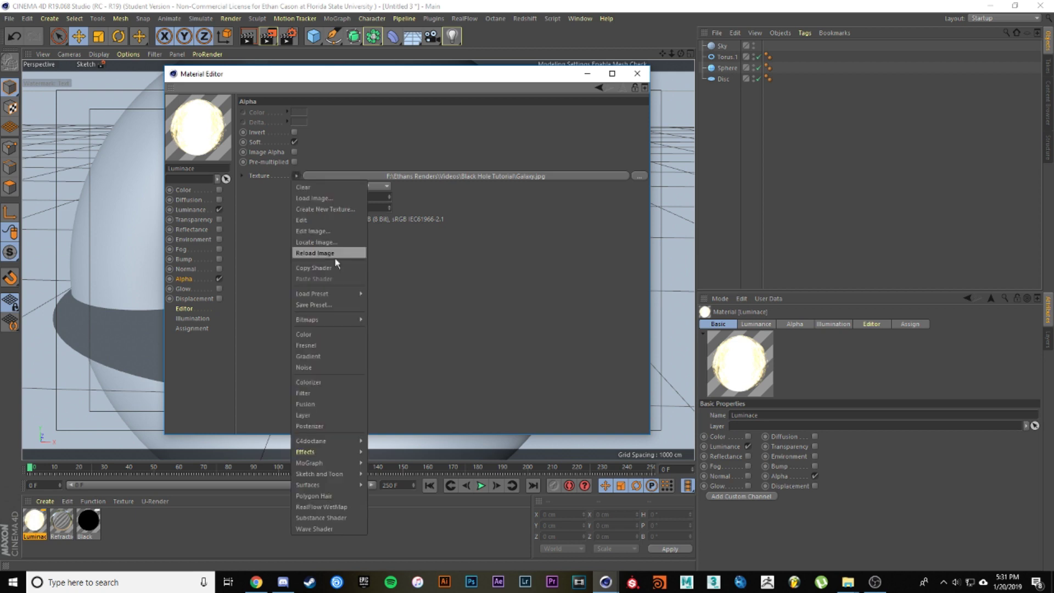
click(322, 415)
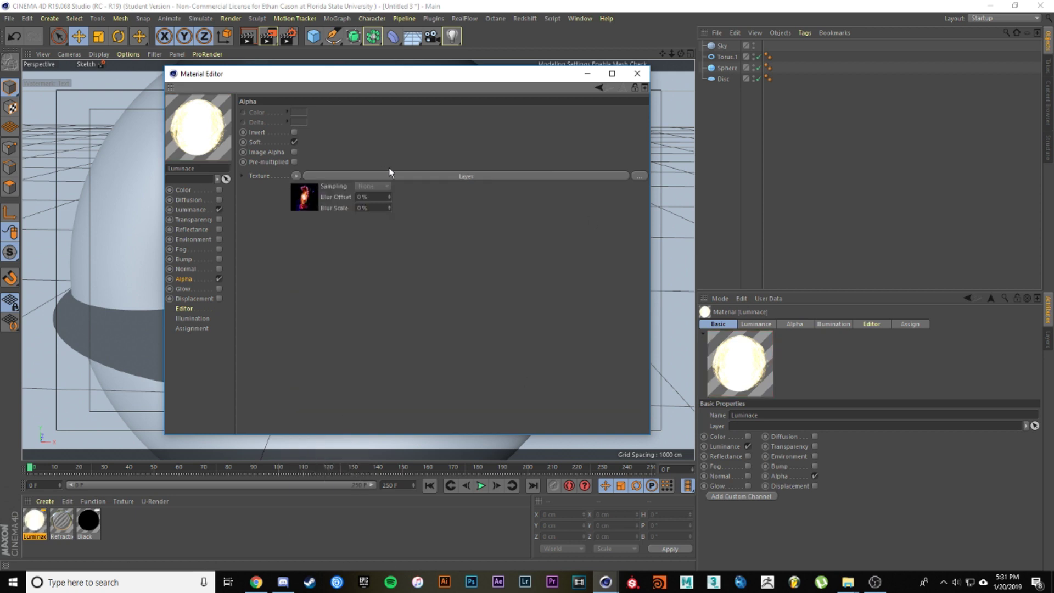
click(419, 177)
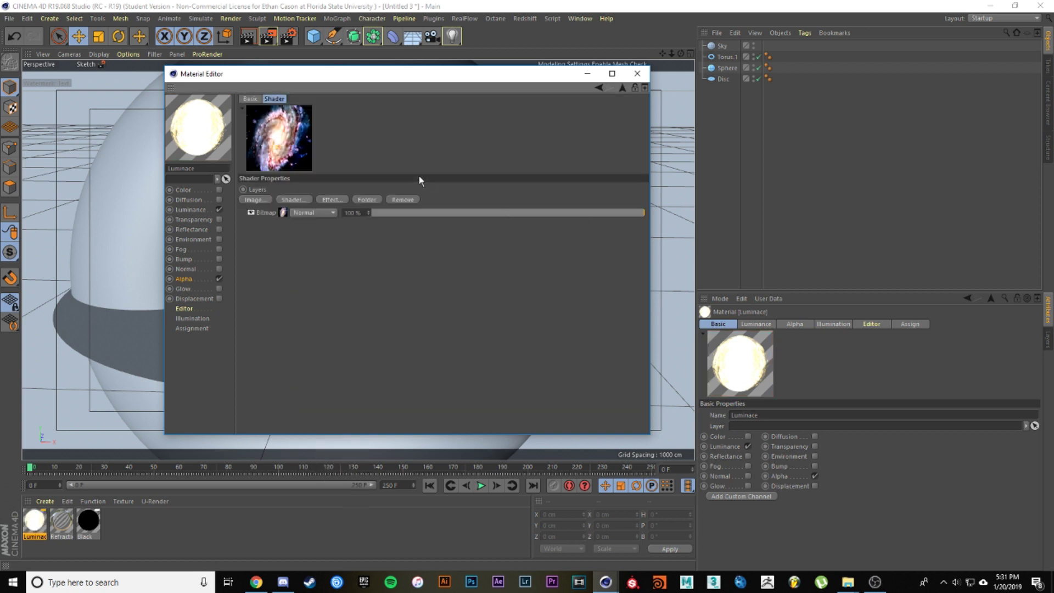
click(293, 200)
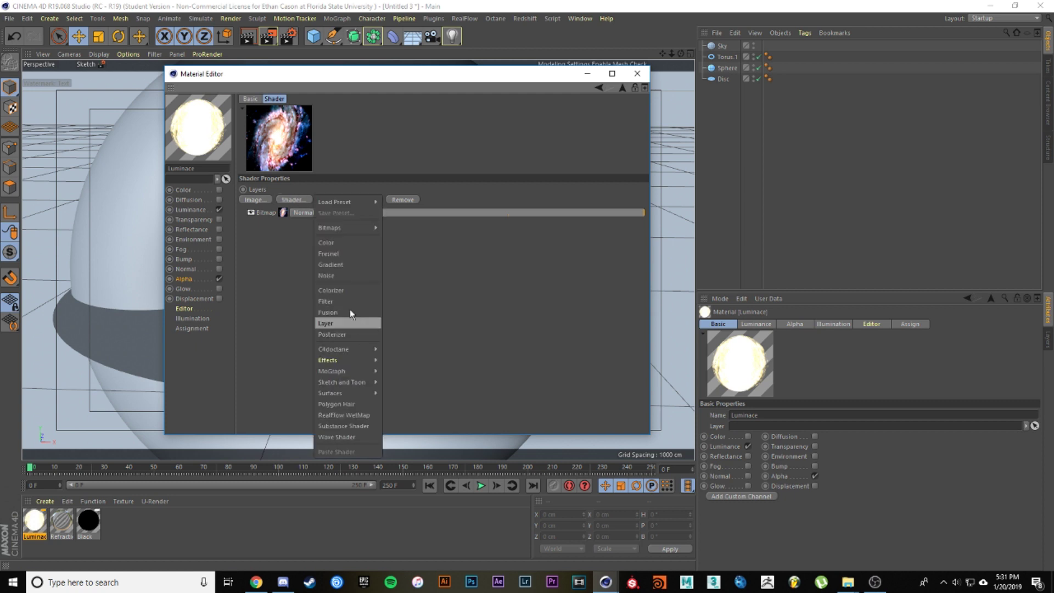
click(342, 266)
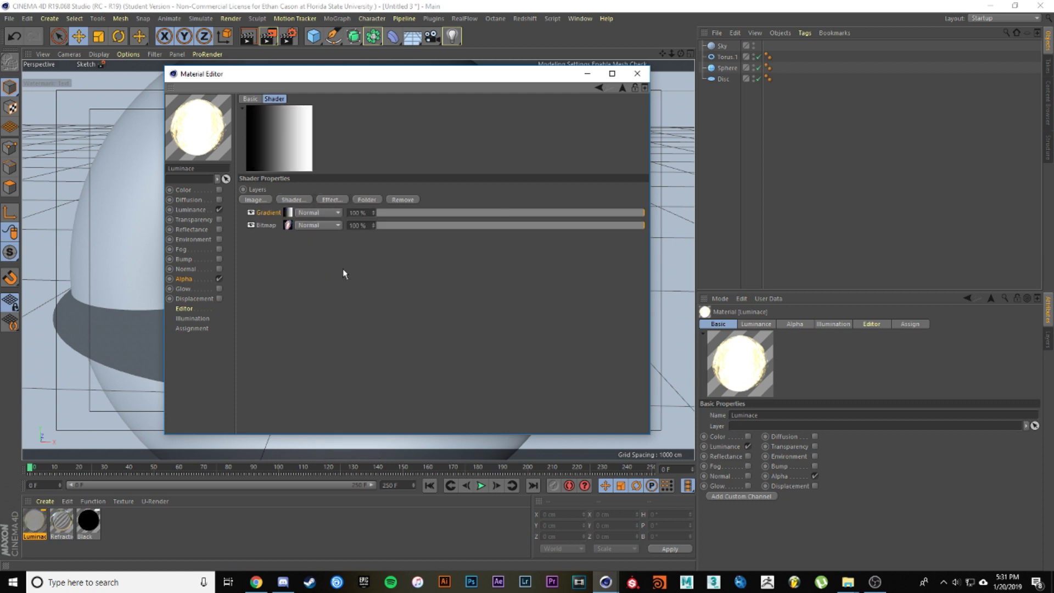
- Make the gradient 2D - Circular, move its black knot, and set its layer to Multiply
click(288, 212)
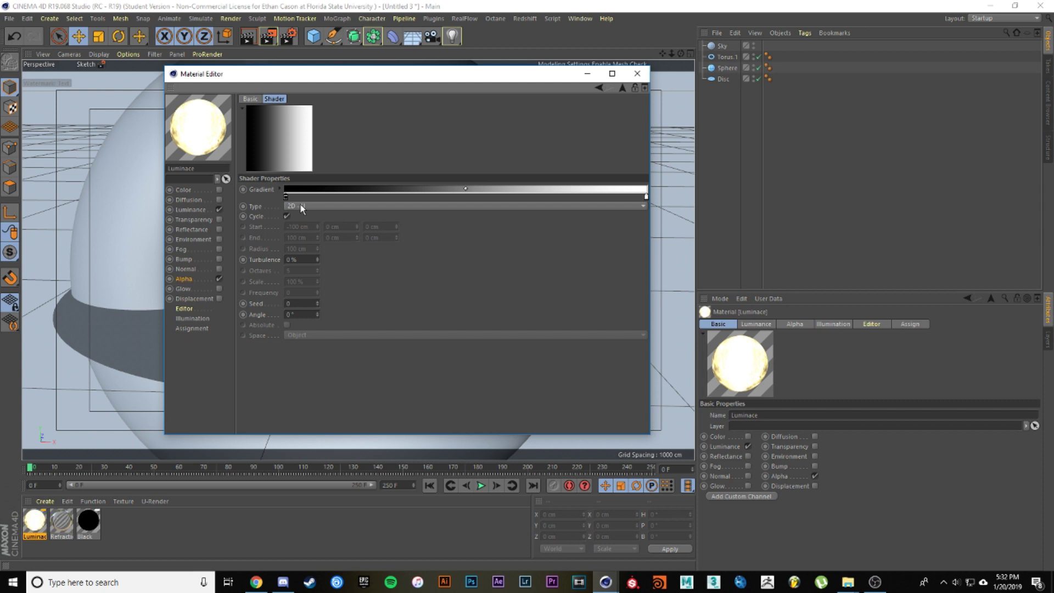
click(300, 204)
click(336, 258)
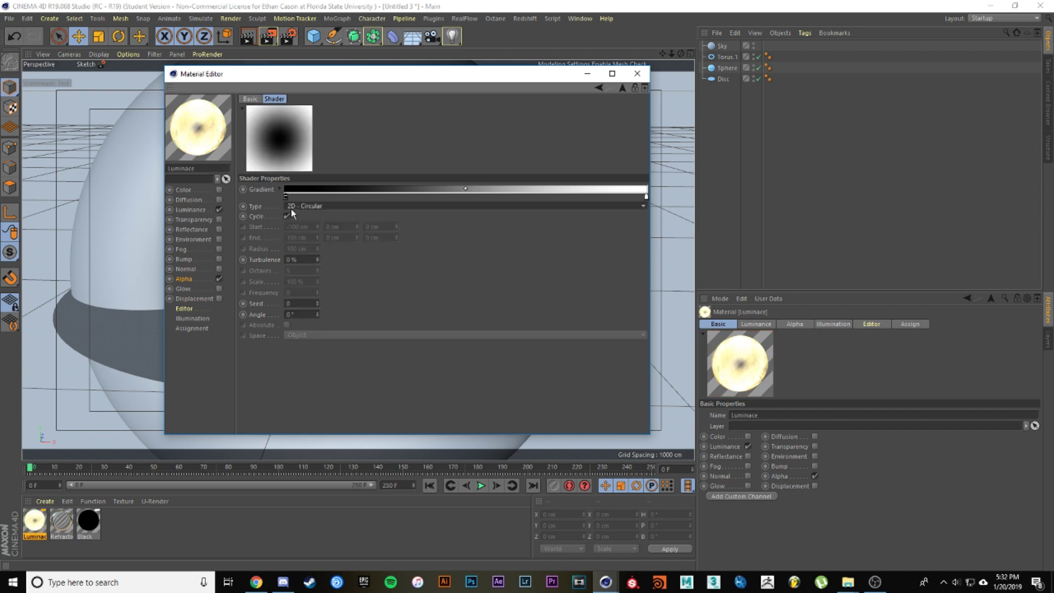
drag(287, 196, 529, 195)
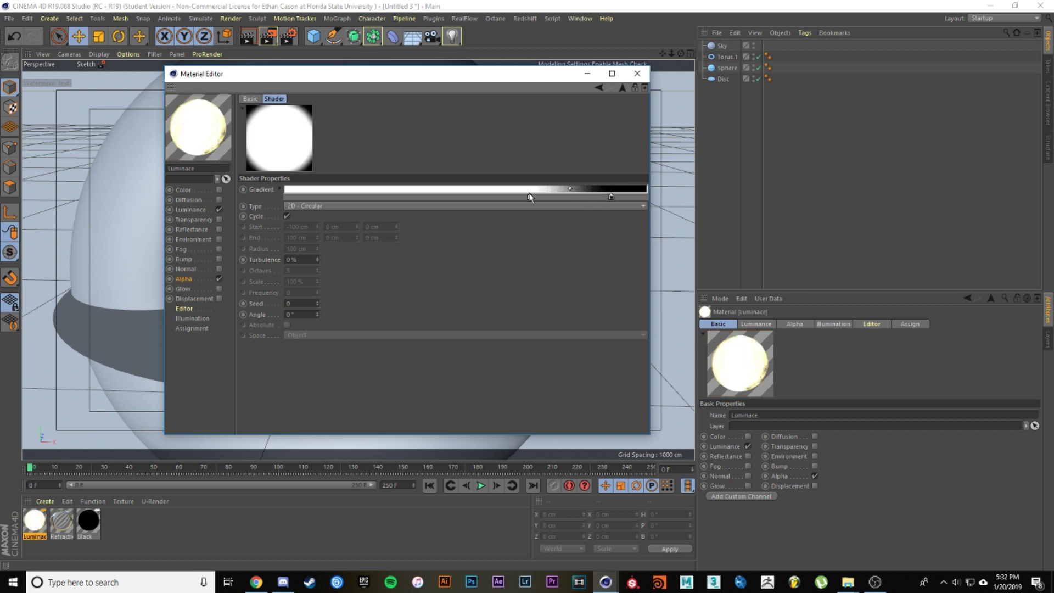
drag(611, 197, 473, 199)
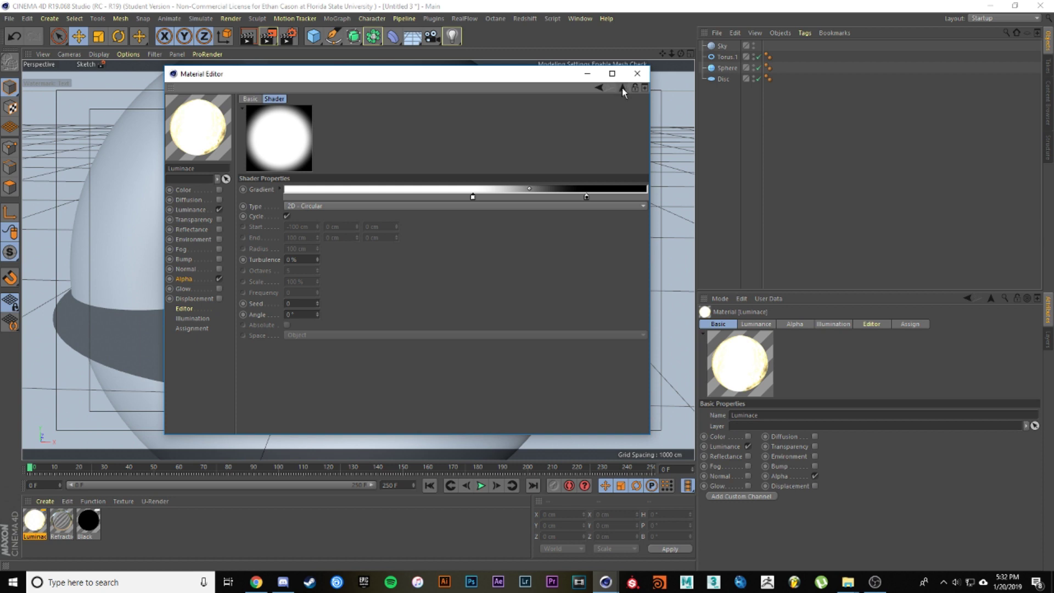
click(622, 87)
click(324, 213)
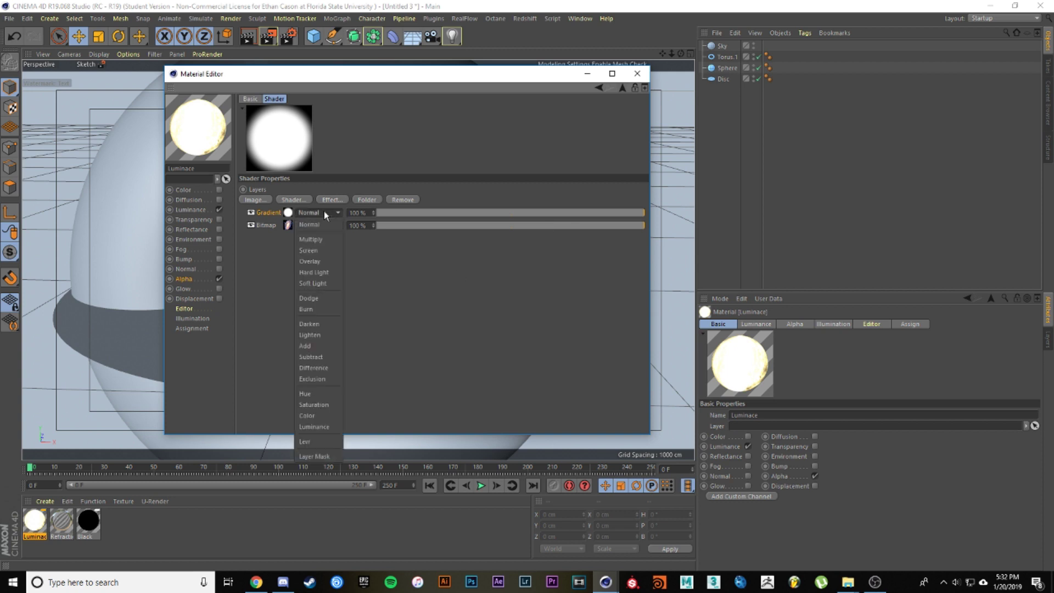
click(315, 241)
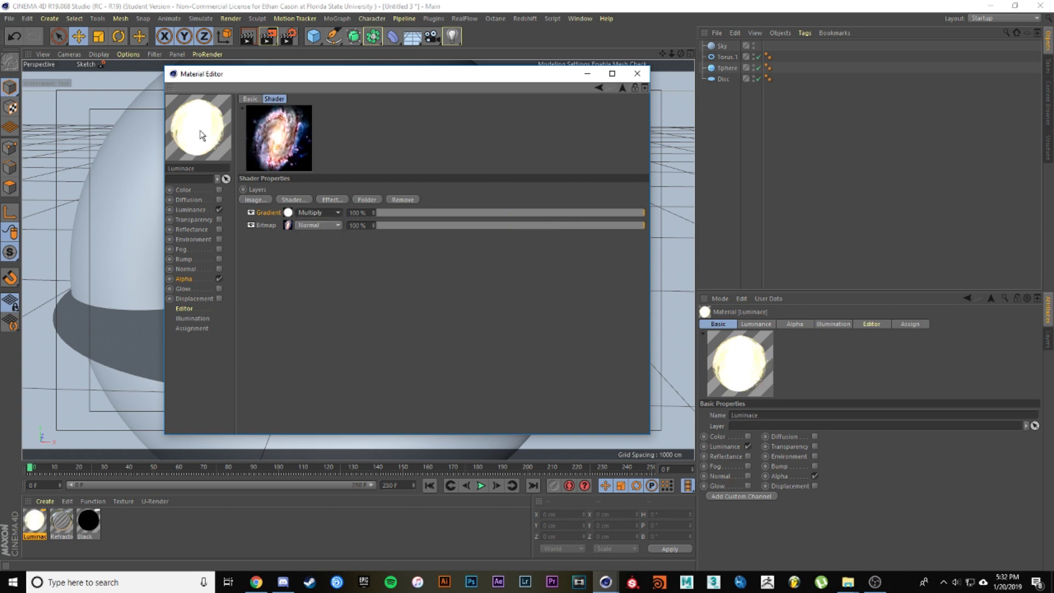
- Assign Black to the sky and sphere, Refraction to the torus, Luminace to the disc, then render
click(635, 75)
click(167, 537)
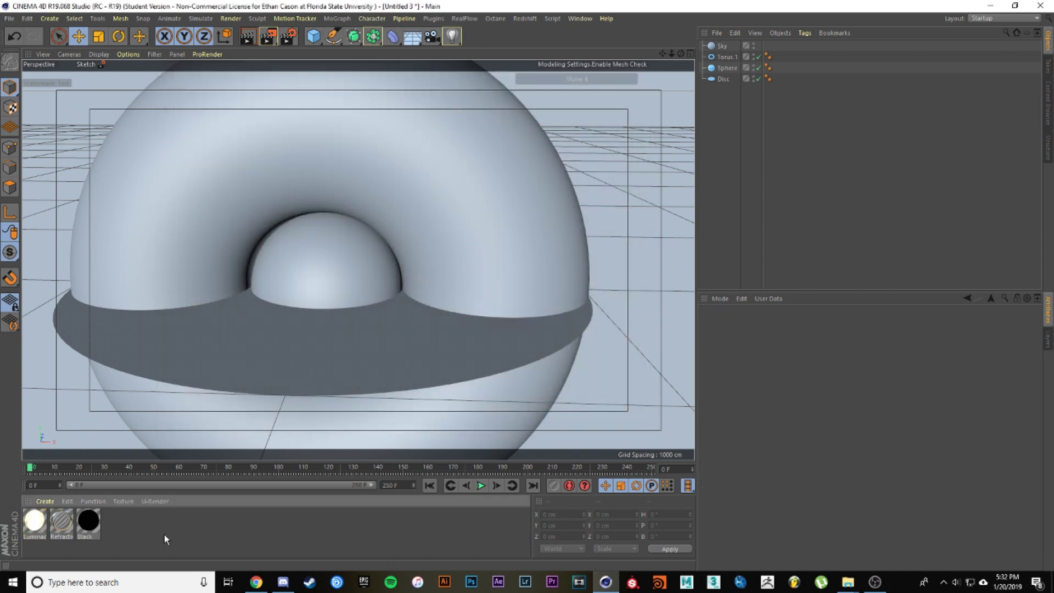
drag(87, 524, 718, 47)
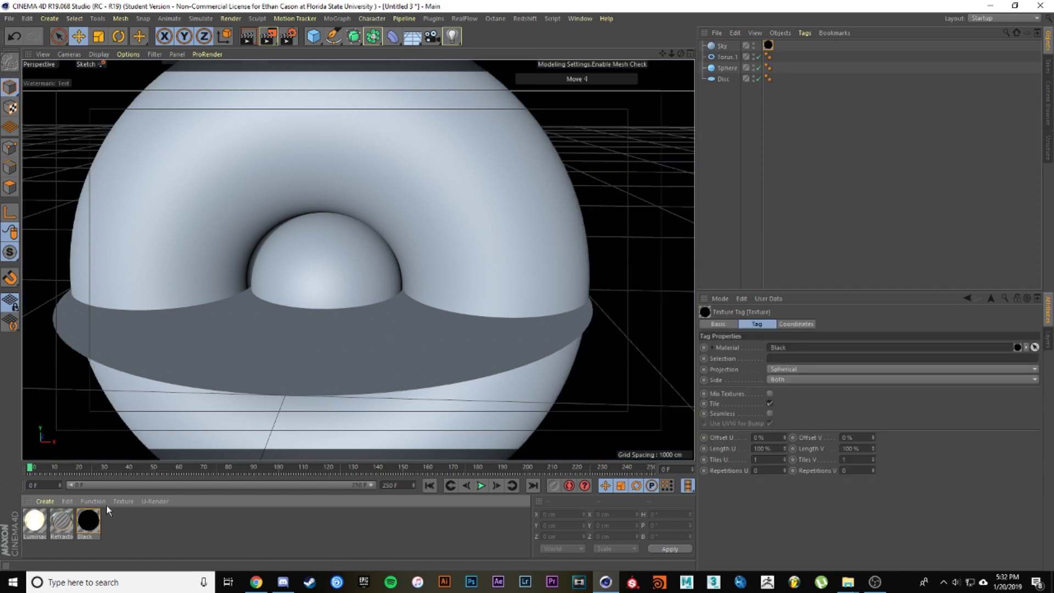
drag(78, 531, 722, 70)
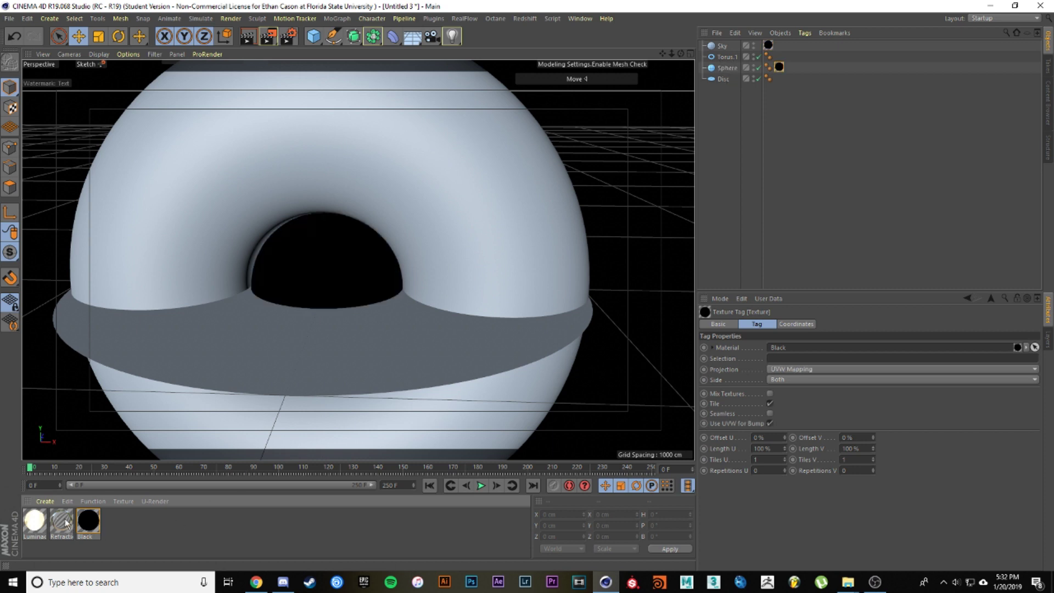
drag(817, 384, 729, 57)
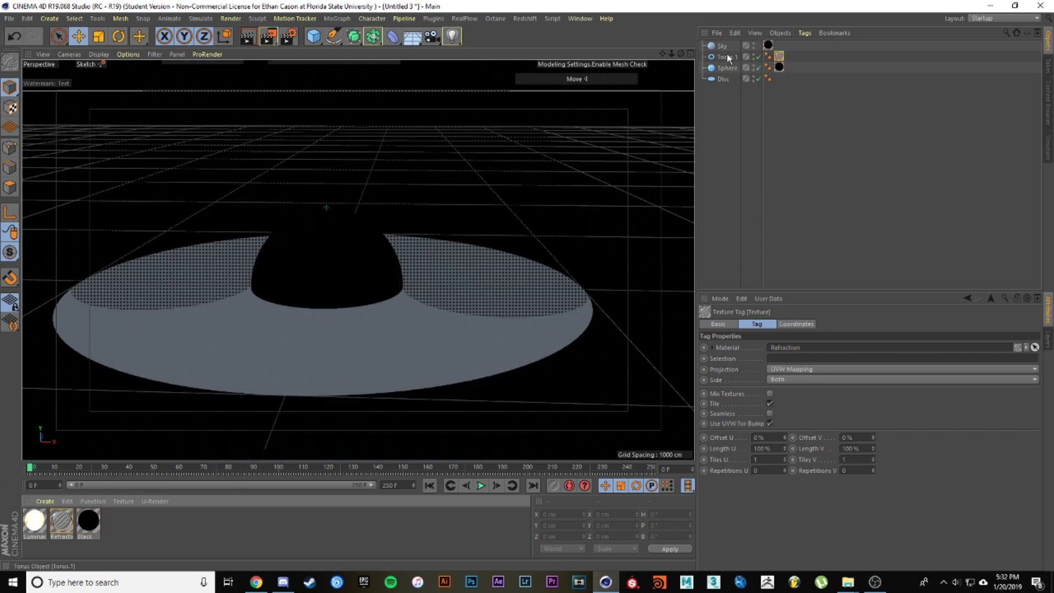
drag(43, 522, 724, 79)
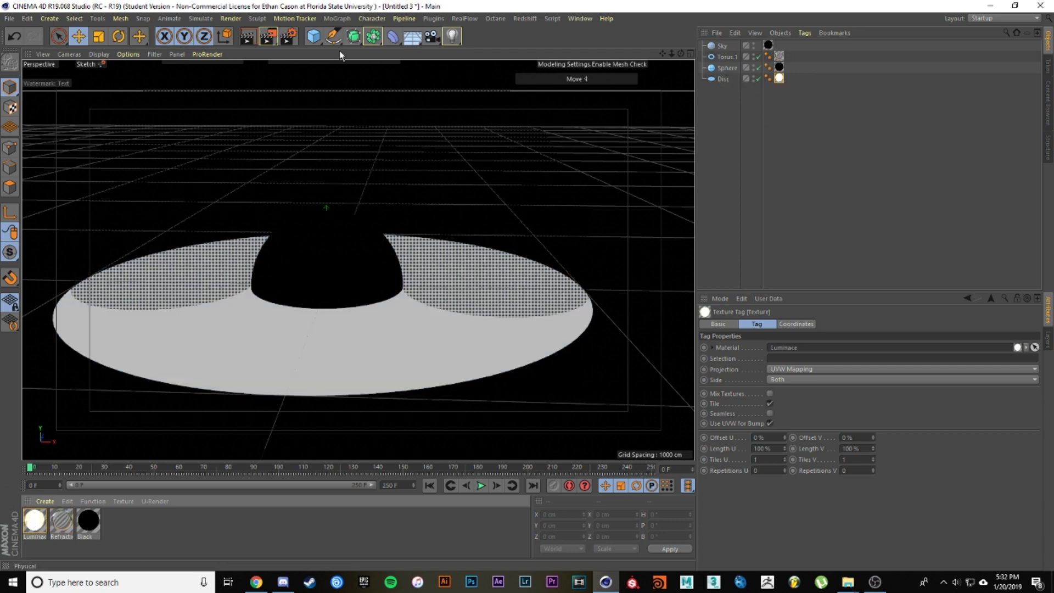
key(ctrl+r)
click(289, 37)
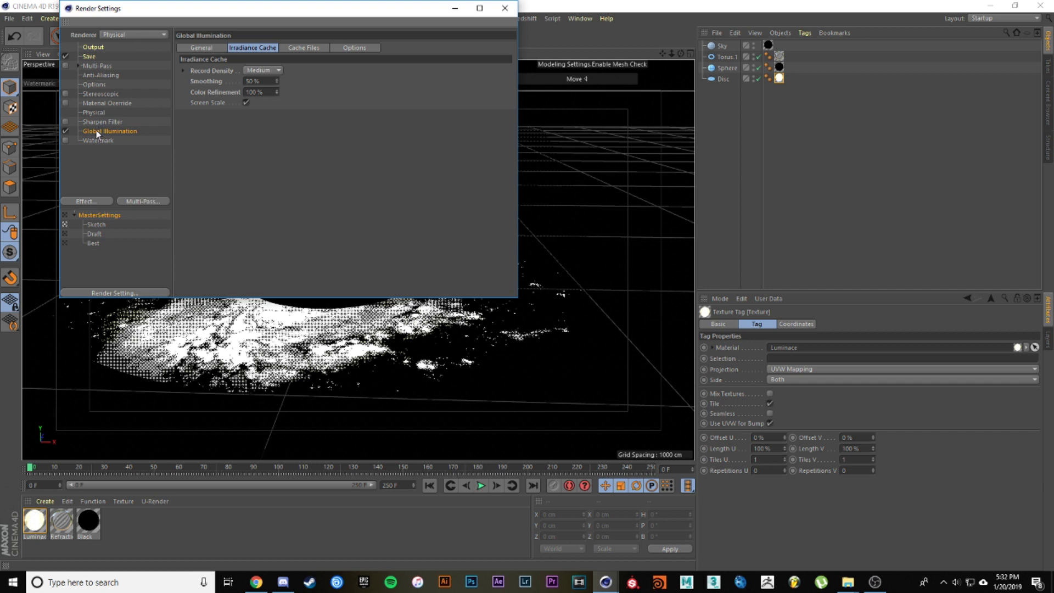
- Close Render Settings and preview the golden galaxy disc glowing around the black sphere
click(213, 50)
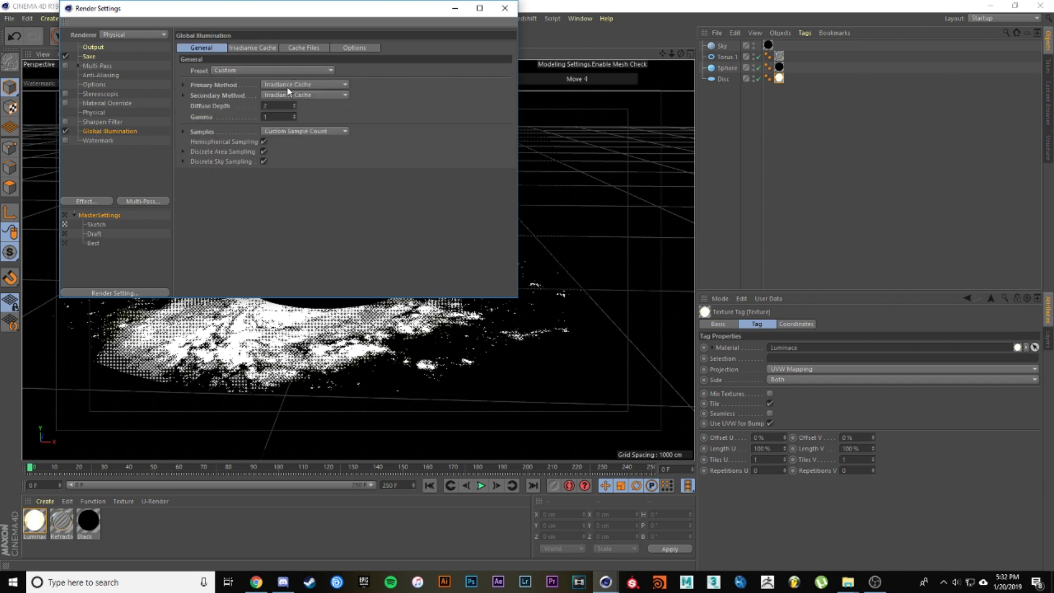
click(504, 8)
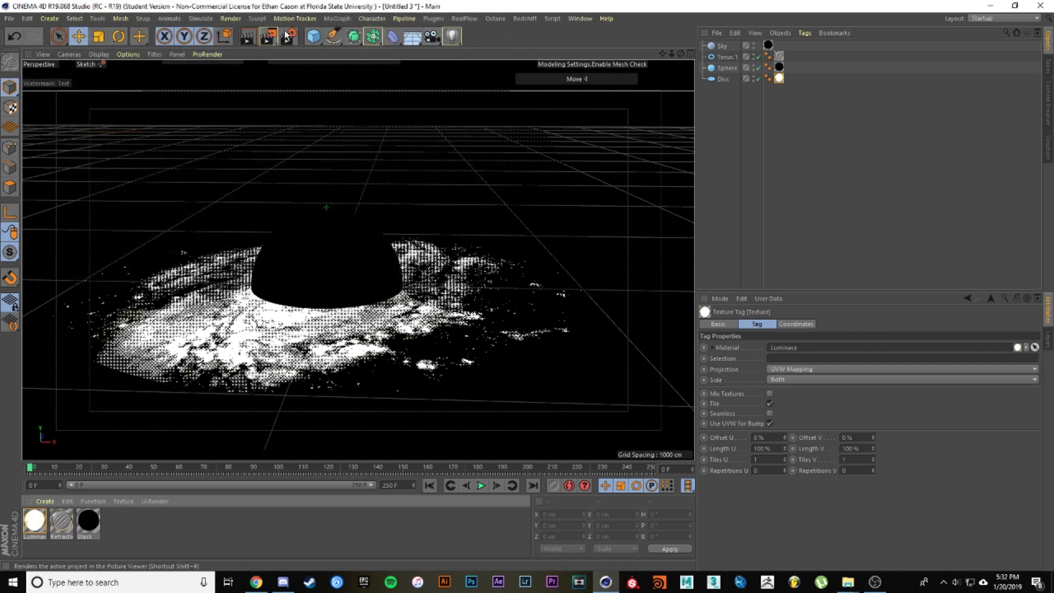
click(247, 36)
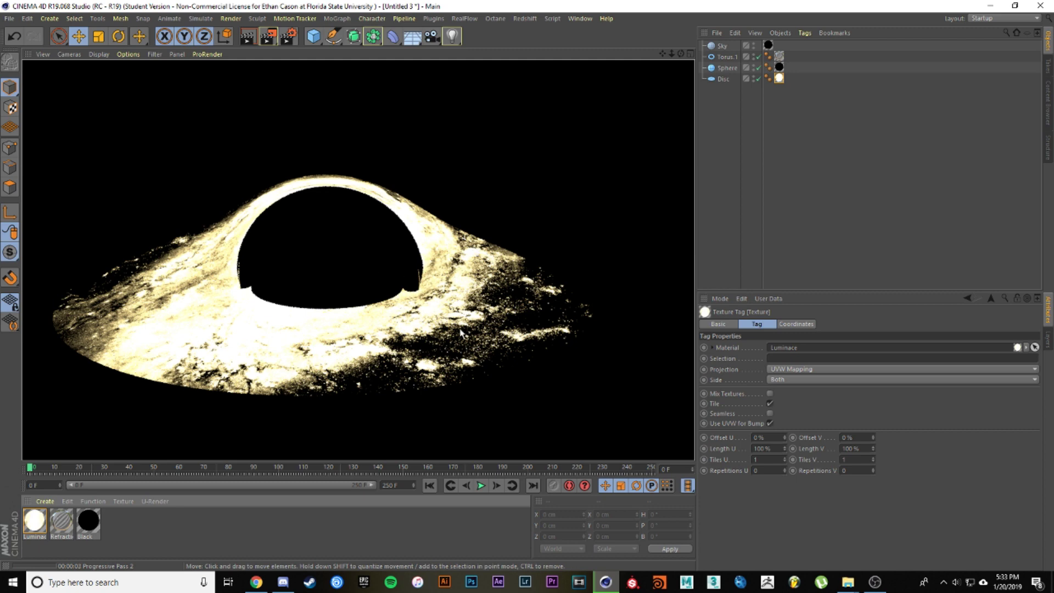
- Stop the preview and add a camera with a 120 mm focal length
click(505, 346)
alt+drag(433, 351, 321, 287)
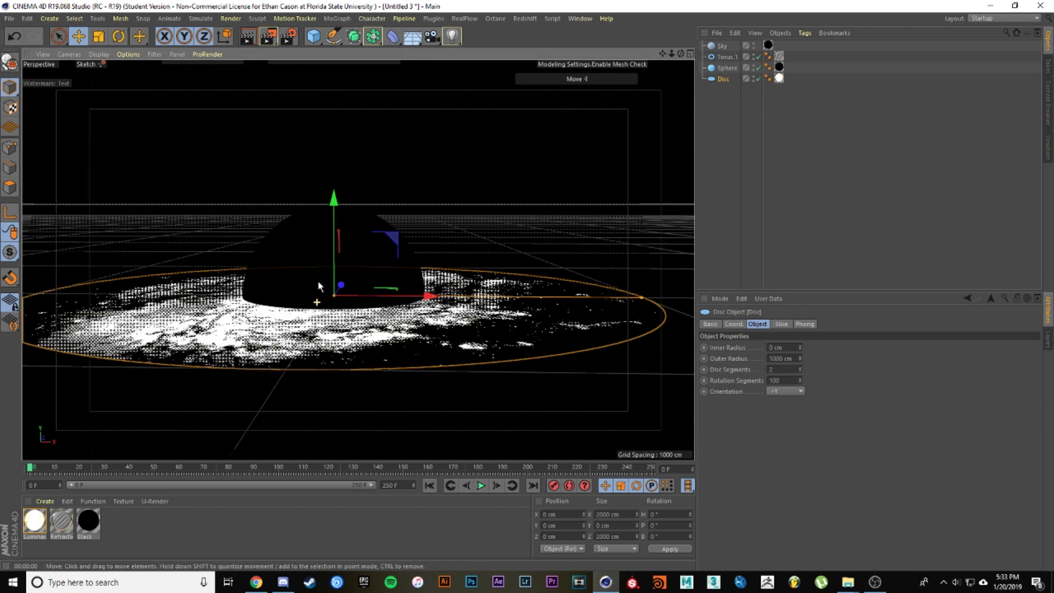
click(485, 205)
click(432, 37)
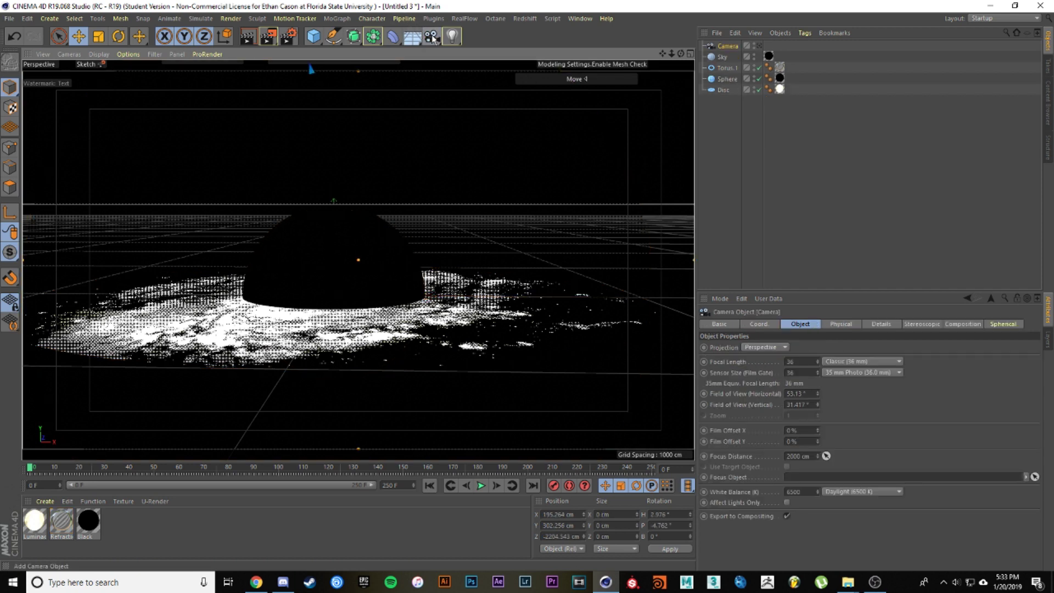
click(799, 361)
text(120)
key(Return)
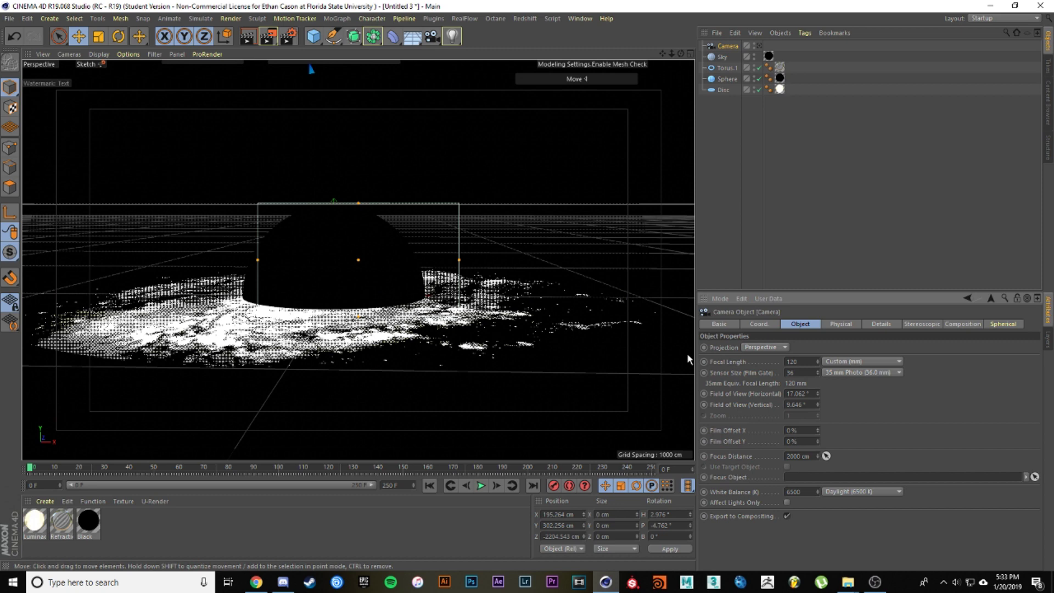
- Look through the camera, place it at X/Y/Z 0, and dolly back to frame the black hole
click(760, 46)
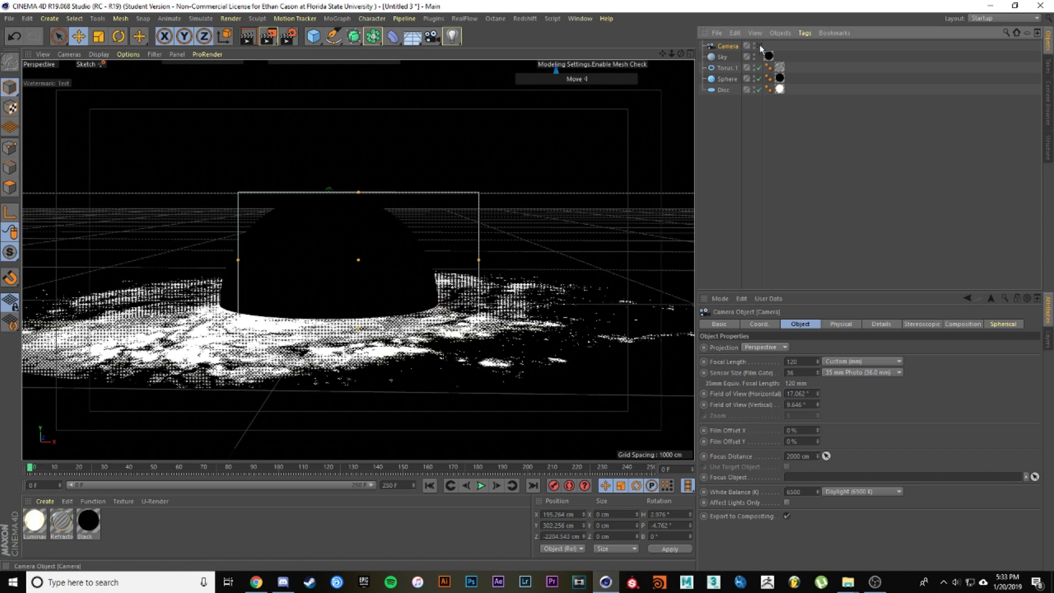
click(759, 45)
click(557, 514)
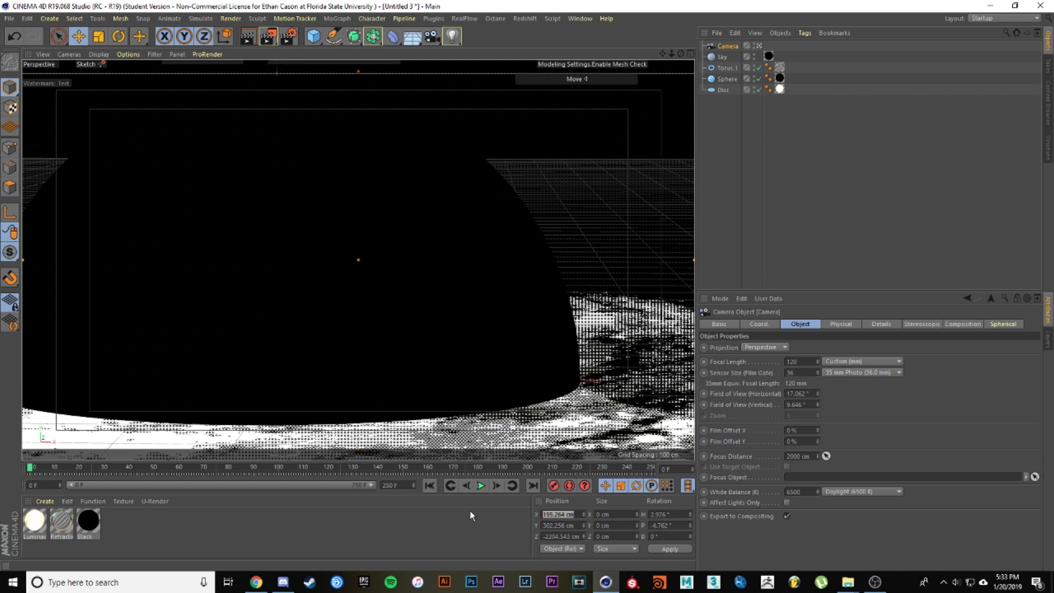
text(0)
key(Tab)
text(0)
key(Tab)
text(0)
key(Return)
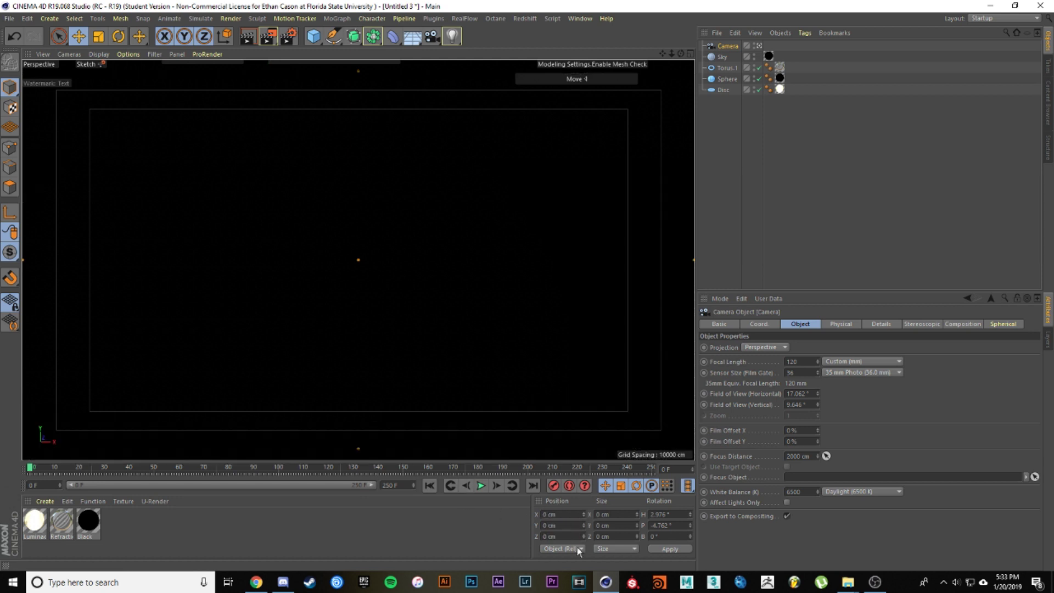
drag(670, 52, 671, 52)
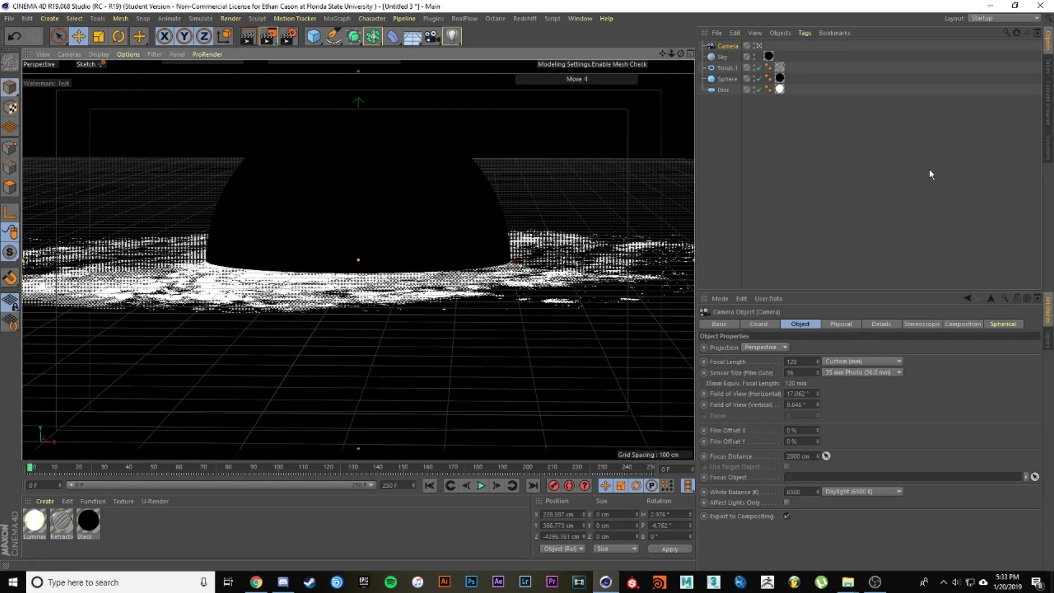
- Level the camera by setting its heading and pitch to 0°
click(759, 324)
click(868, 346)
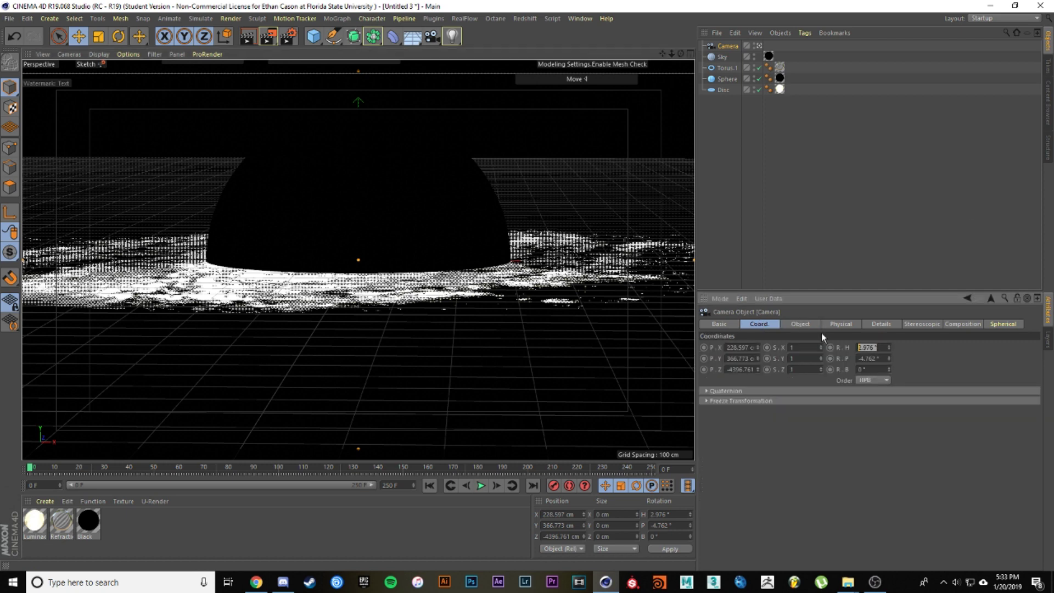
text(0)
key(Tab)
text(0)
key(Return)
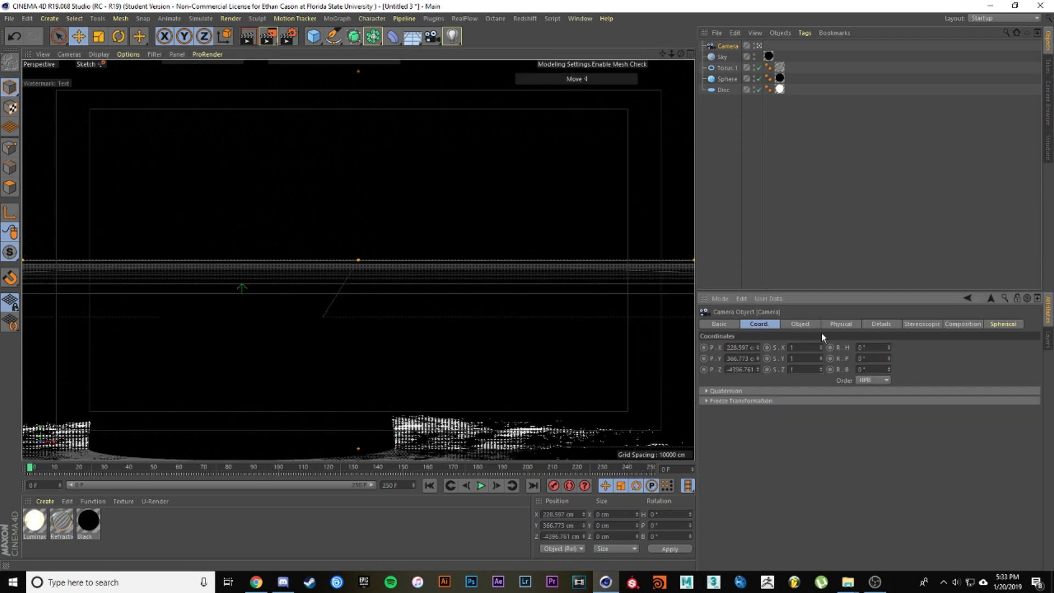
- Reset the camera's X and Y positions to 0
click(751, 347)
text(0)
key(Tab)
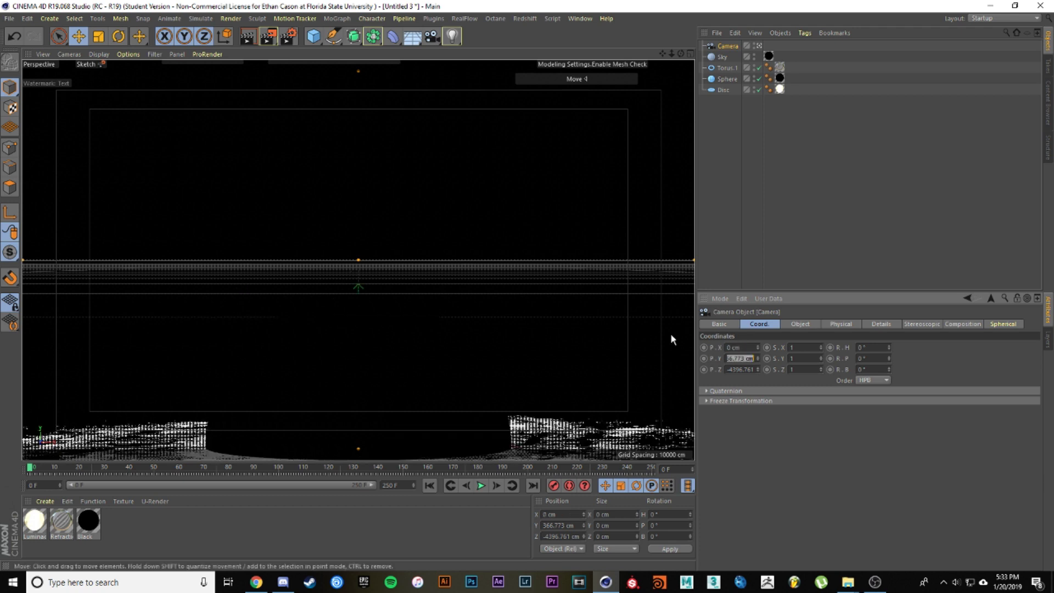
text(0)
key(Tab)
text(0)
key(Return)
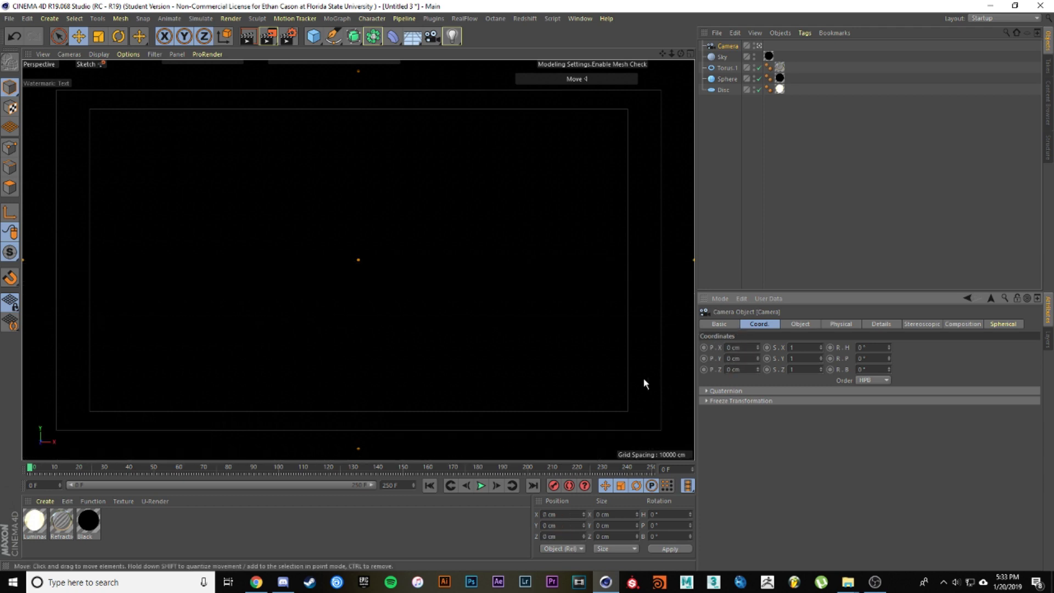
scroll(358, 260, down, 10)
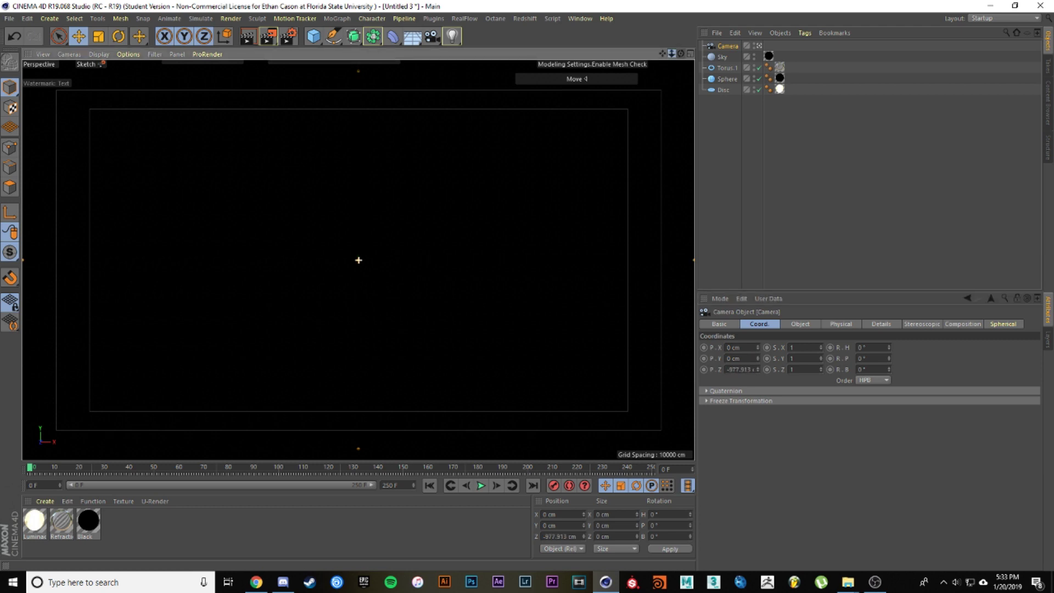
scroll(358, 259, up, 4)
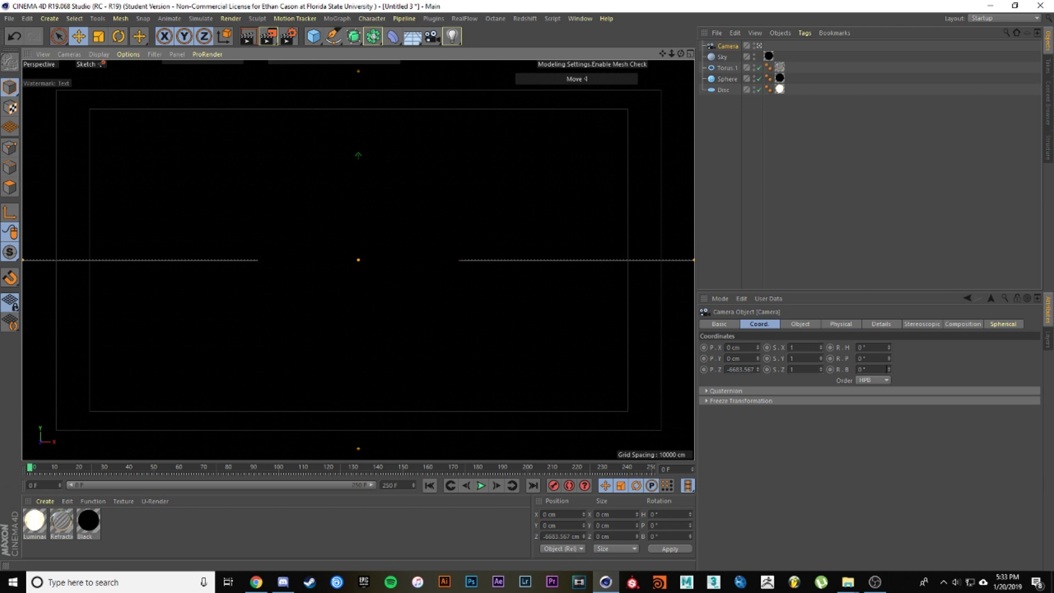
- Bank the camera to 5° and render a preview of the glowing ring
click(890, 367)
drag(890, 368, 891, 368)
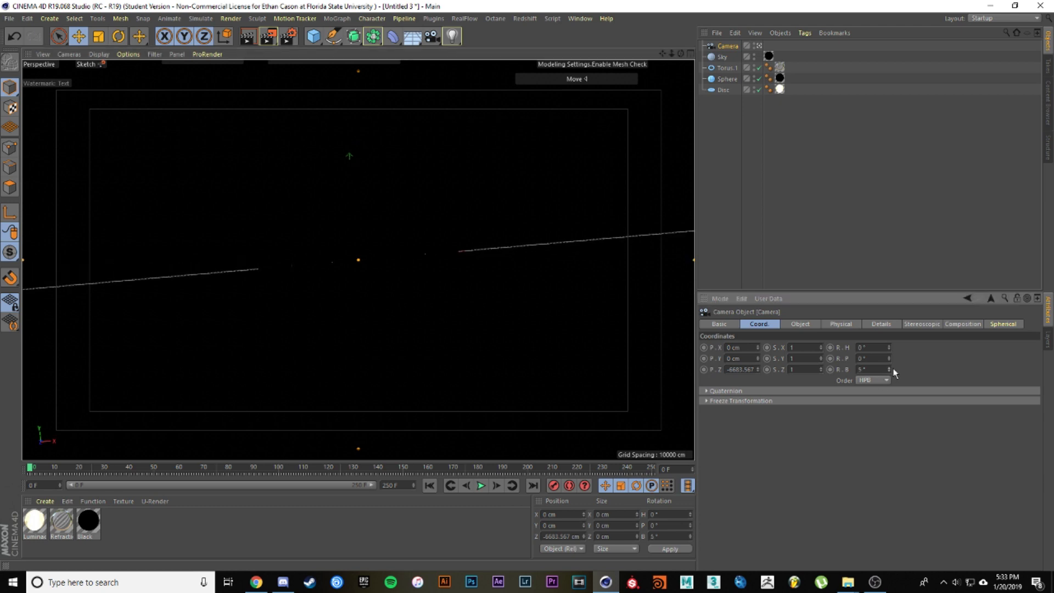
click(254, 38)
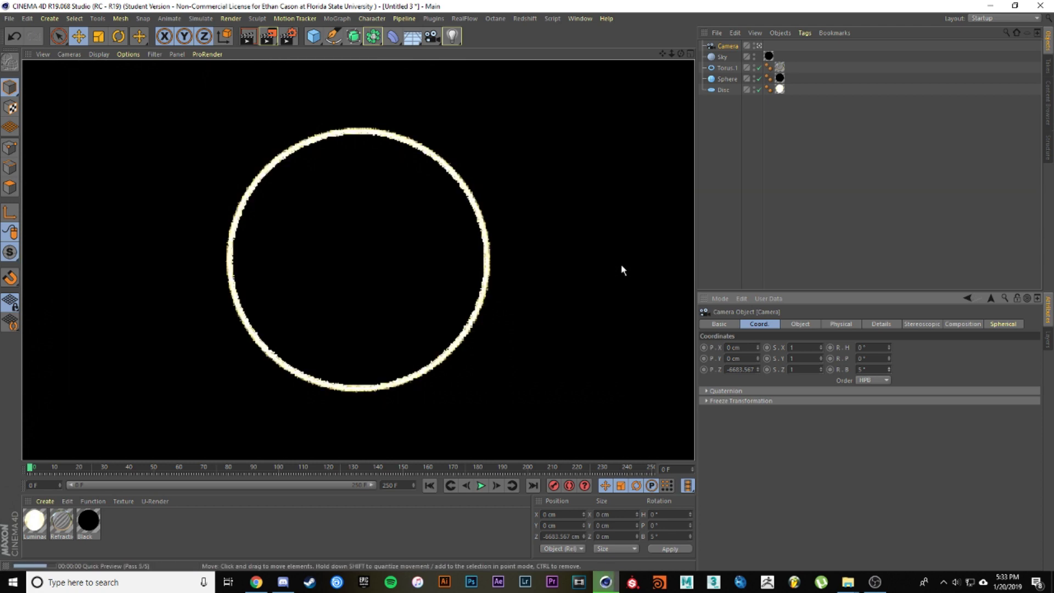
- Stop the preview, leave the camera view, and zoom out to see the camera in the scene
click(637, 229)
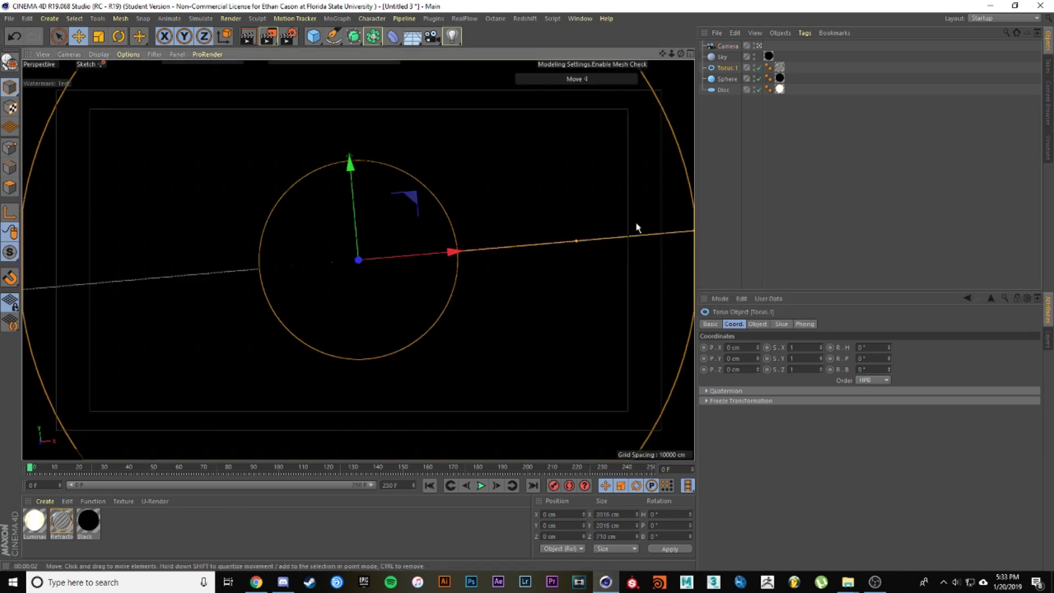
click(890, 349)
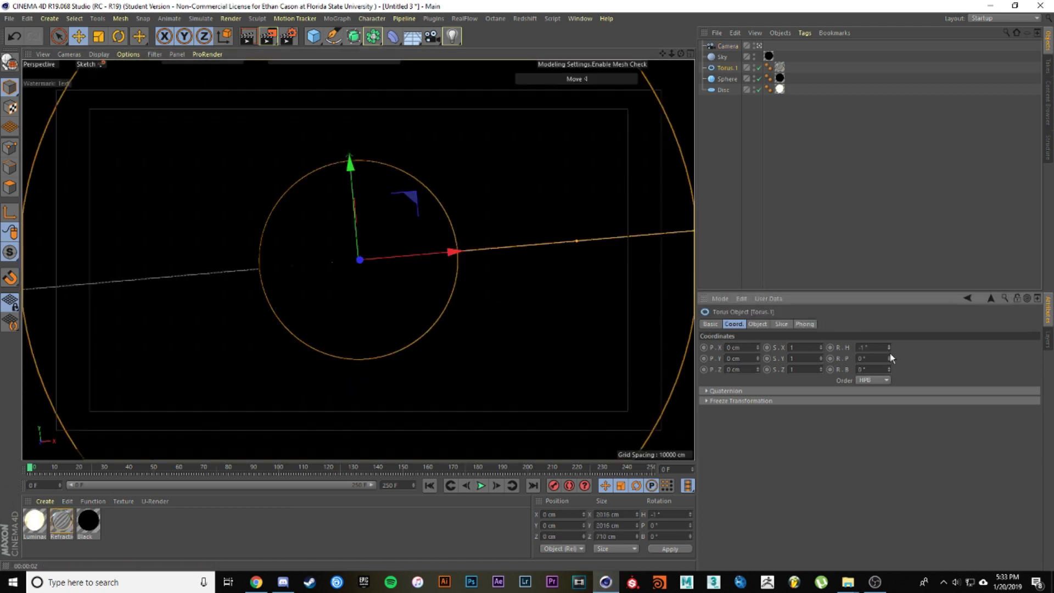
click(760, 46)
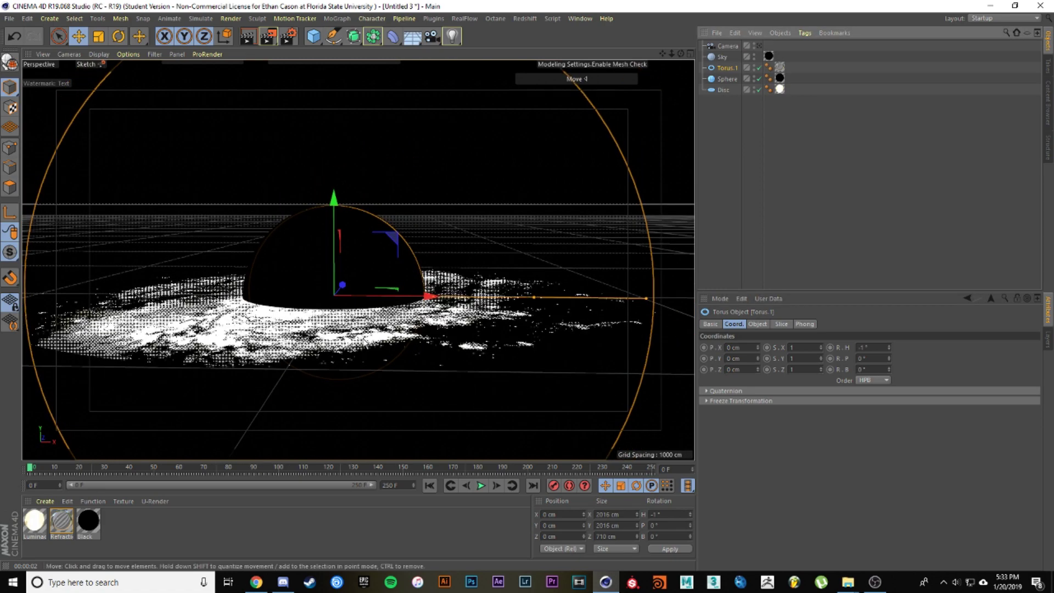
scroll(329, 247, down, 5)
alt+drag(109, 294, 441, 283)
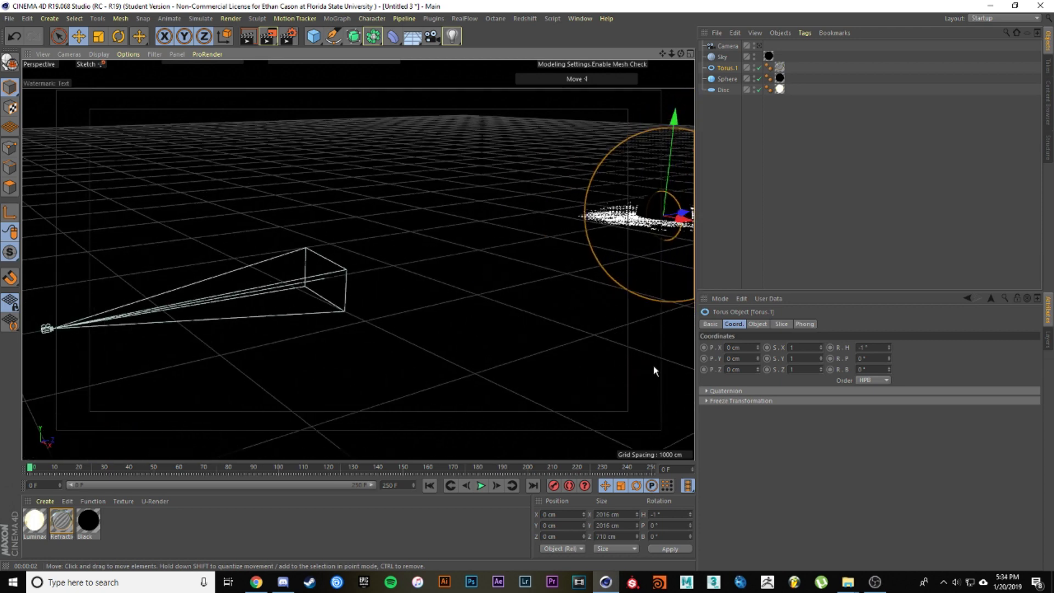
- Swing the torus heading to about -35°, then set it back to 0°
click(887, 351)
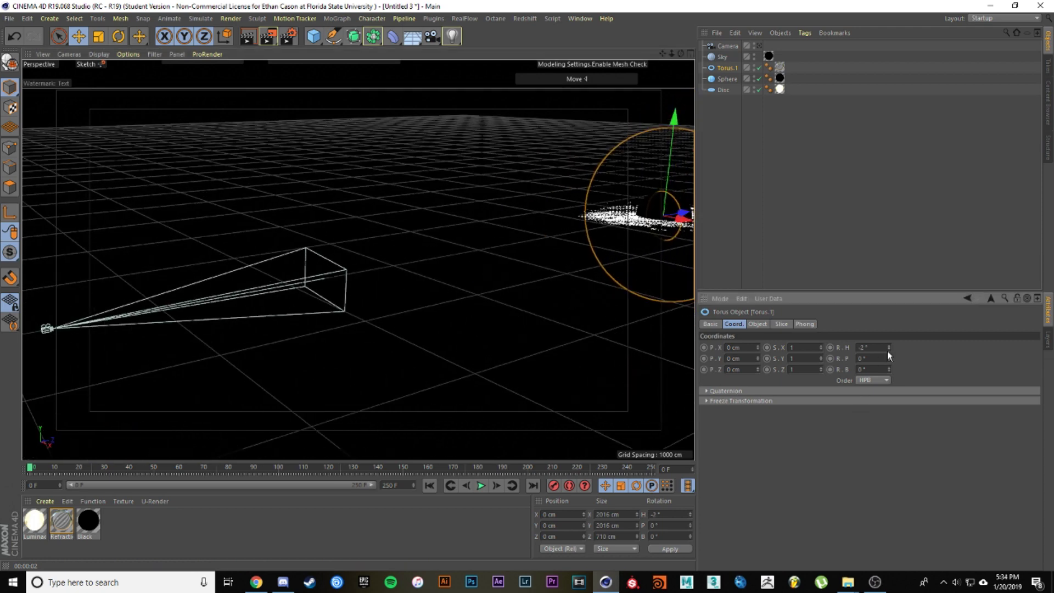
click(888, 350)
click(888, 350)
click(889, 350)
click(888, 350)
click(888, 350)
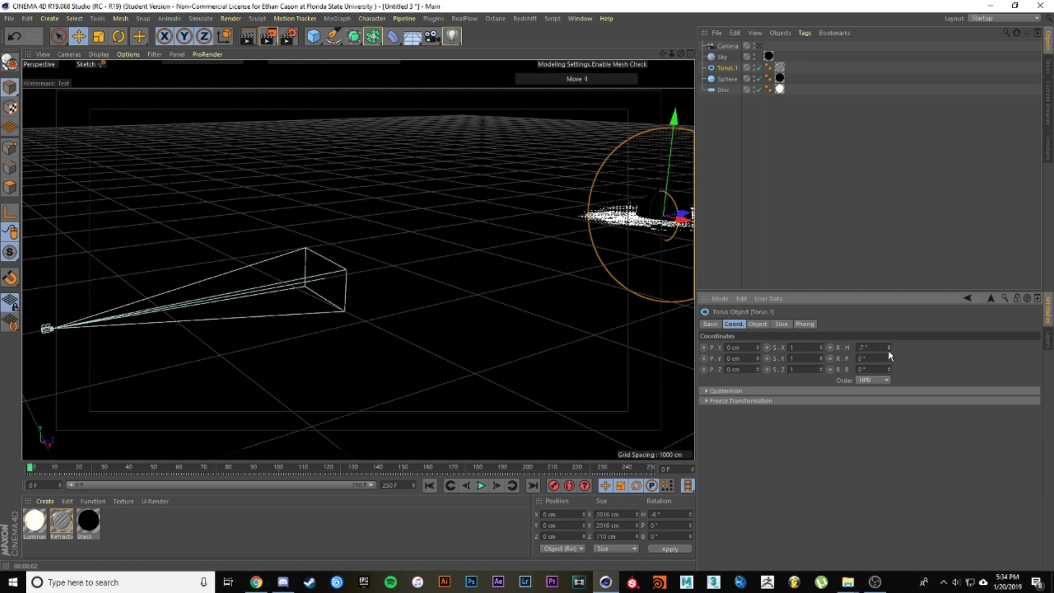
drag(888, 351, 888, 384)
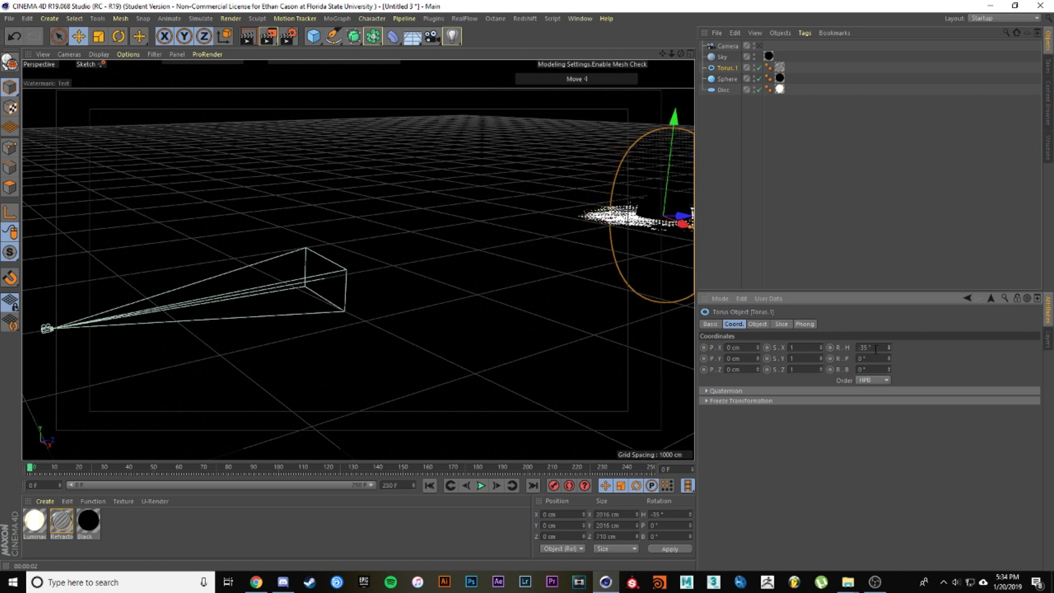
double_click(876, 349)
text(0)
key(Return)
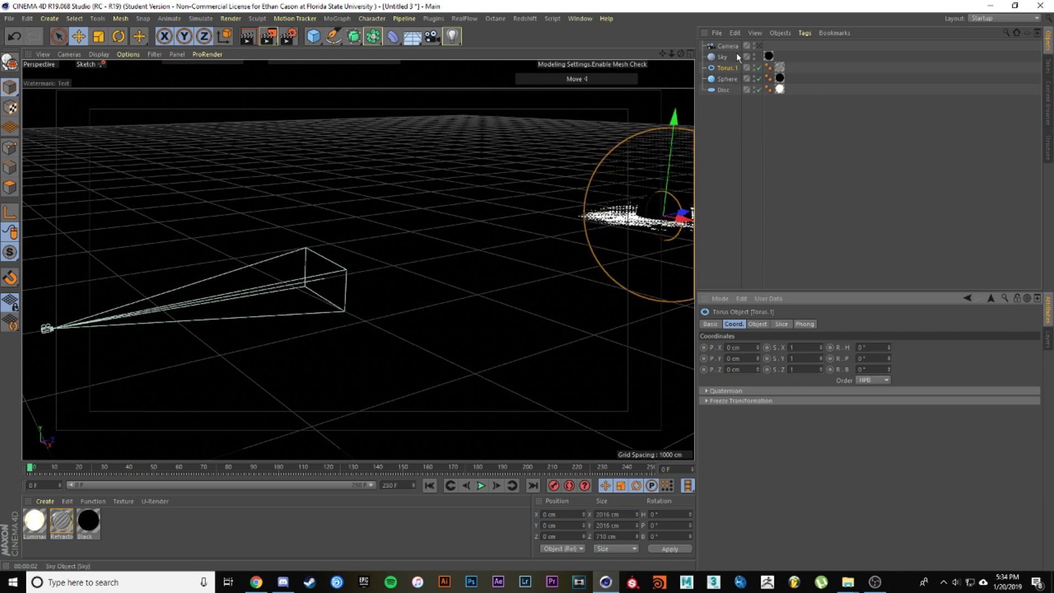
click(729, 46)
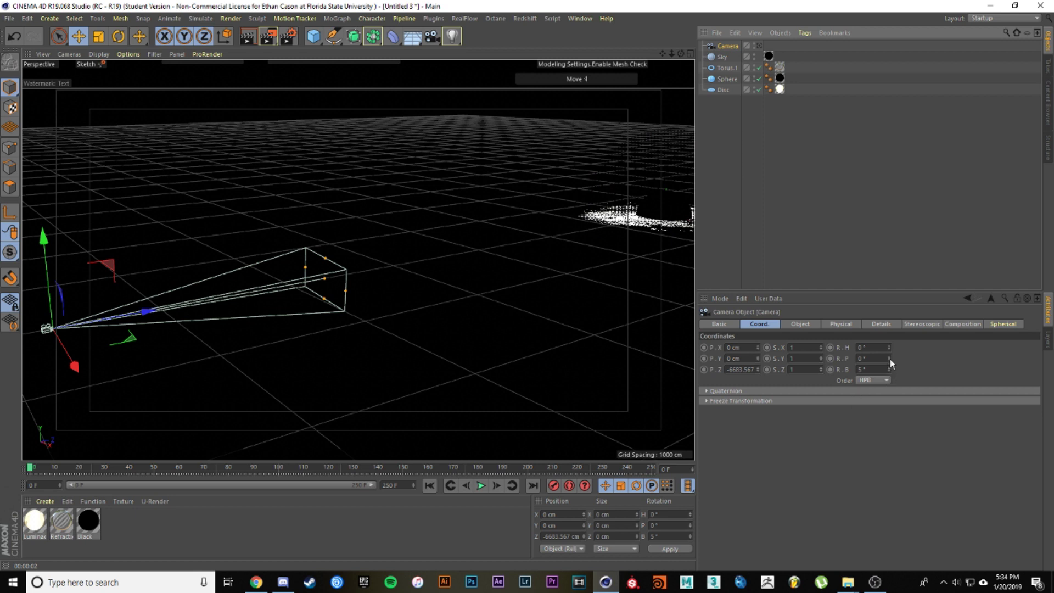
- Set the camera heading to 0°, pitch to -5°, and X position to 0 cm
drag(890, 349, 891, 351)
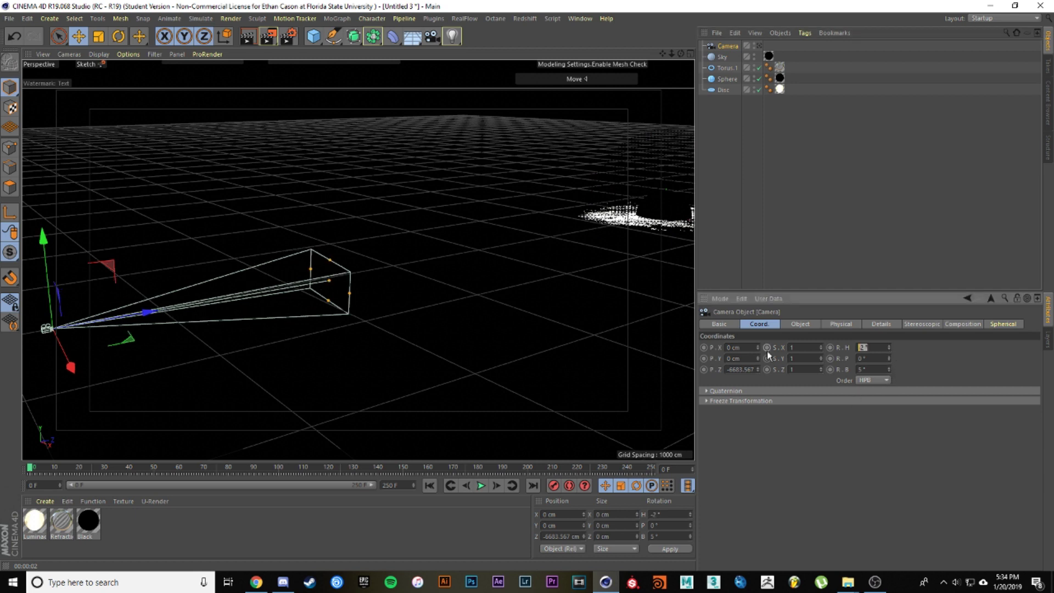
text(0)
key(Return)
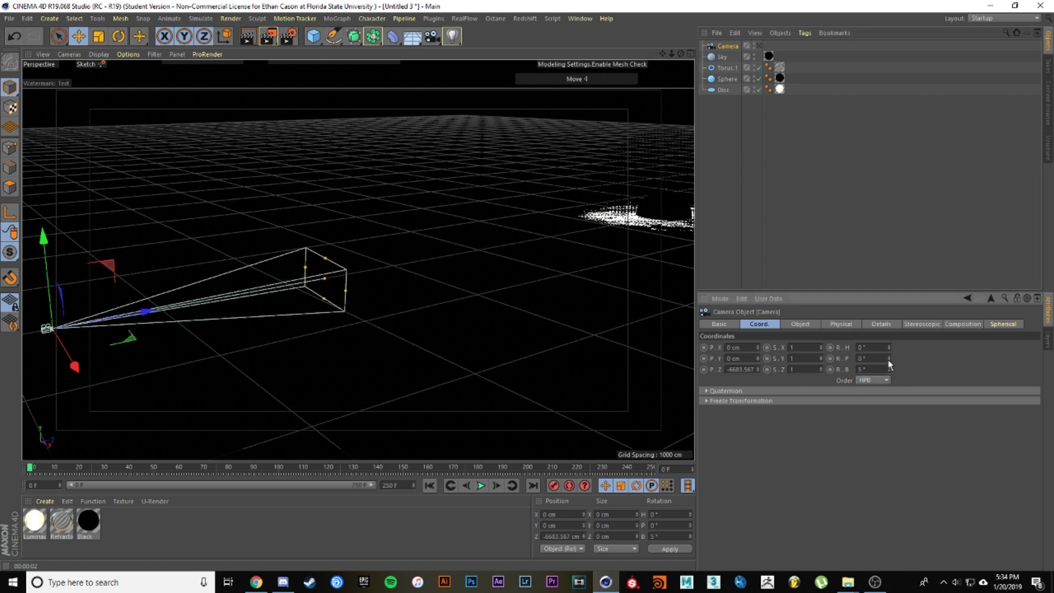
drag(890, 364, 889, 367)
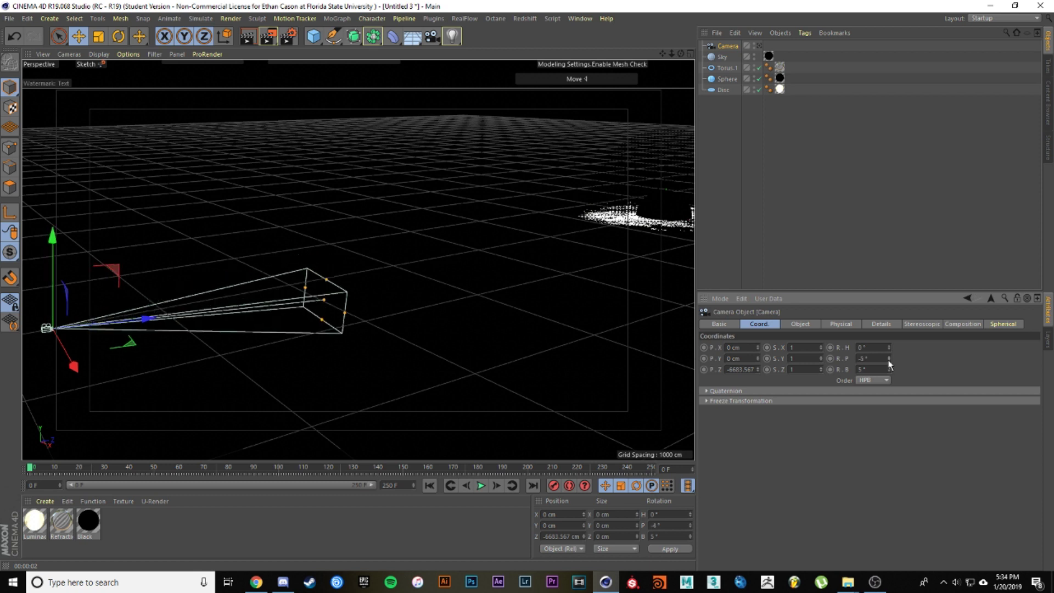
drag(759, 349, 759, 340)
click(750, 354)
text(0)
key(Return)
- Raise the camera to about 552 cm, look through it, and render a preview
drag(757, 360, 767, 373)
click(759, 46)
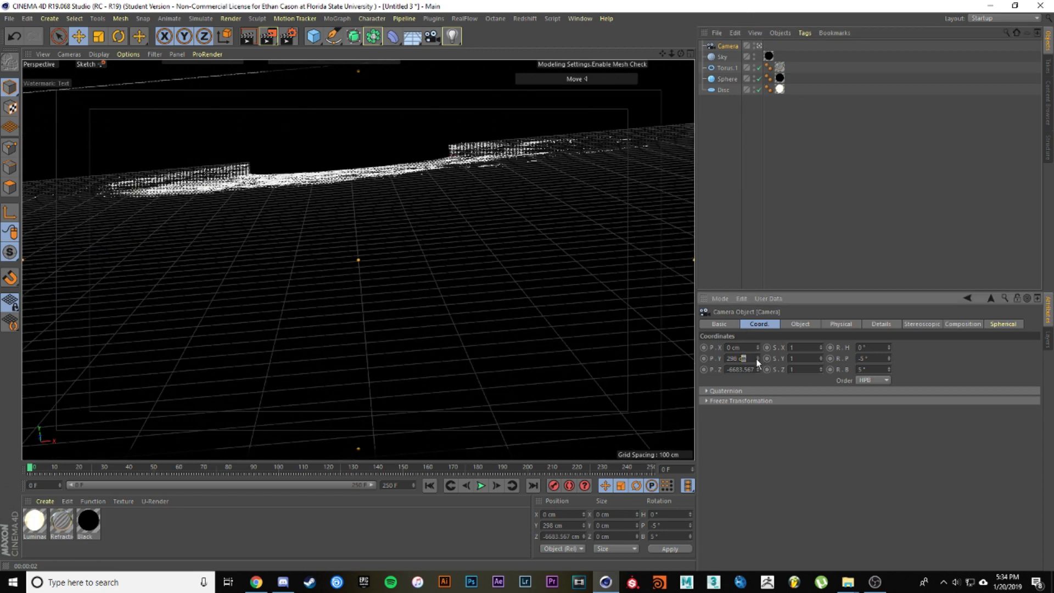
drag(756, 359, 756, 329)
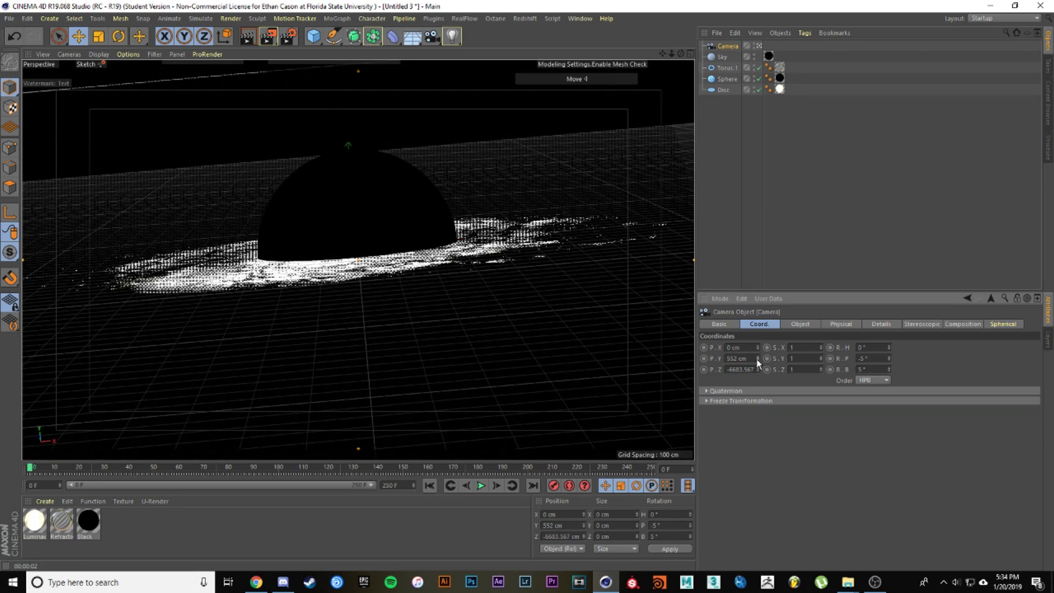
click(252, 35)
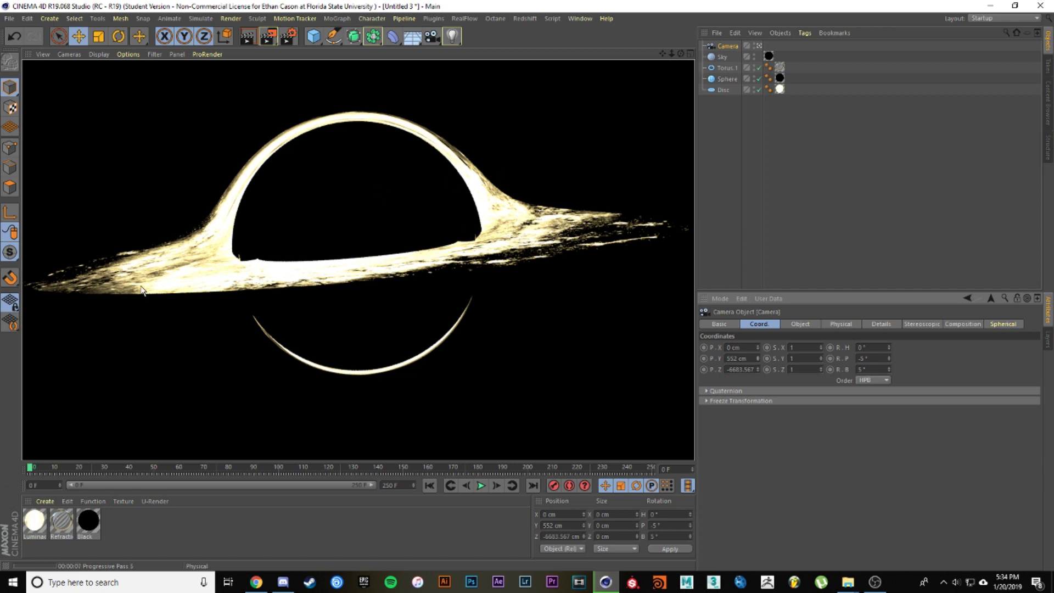
click(561, 248)
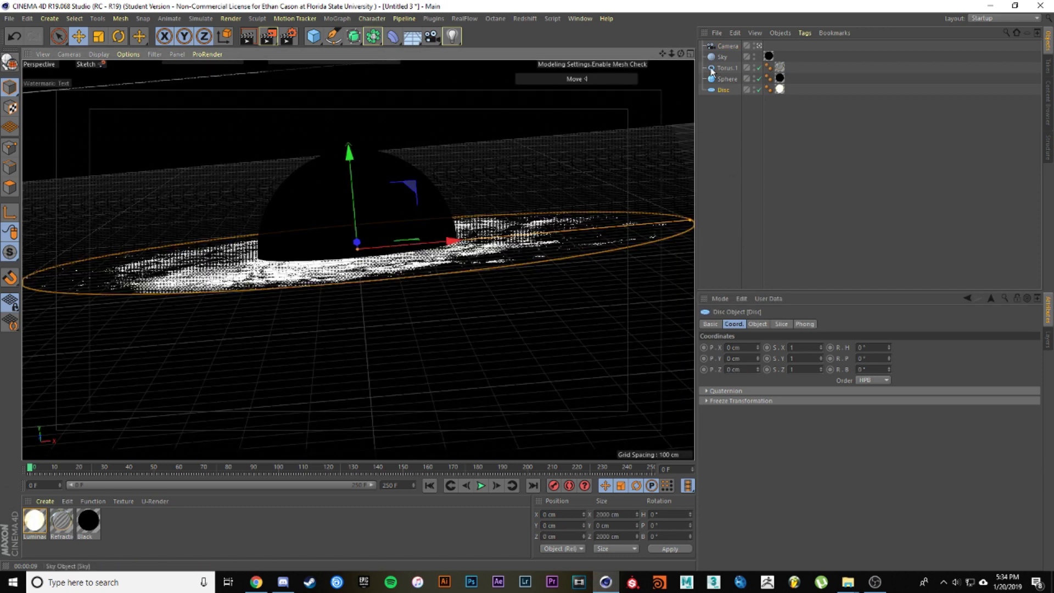
- Rotate the disc to a 47.628° heading and render a fresh preview of the black hole
key(r)
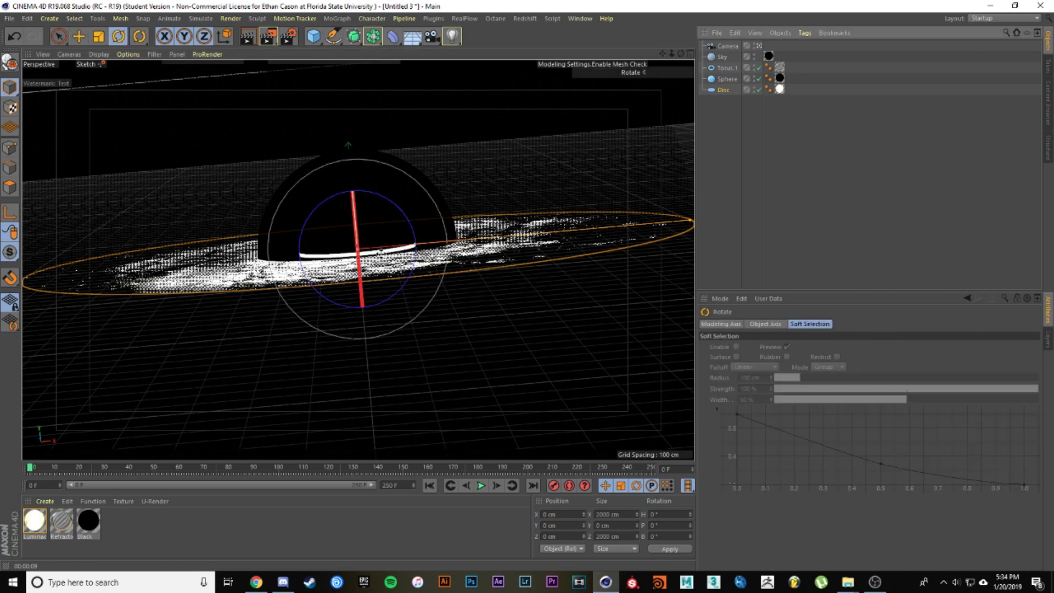
drag(382, 251, 423, 244)
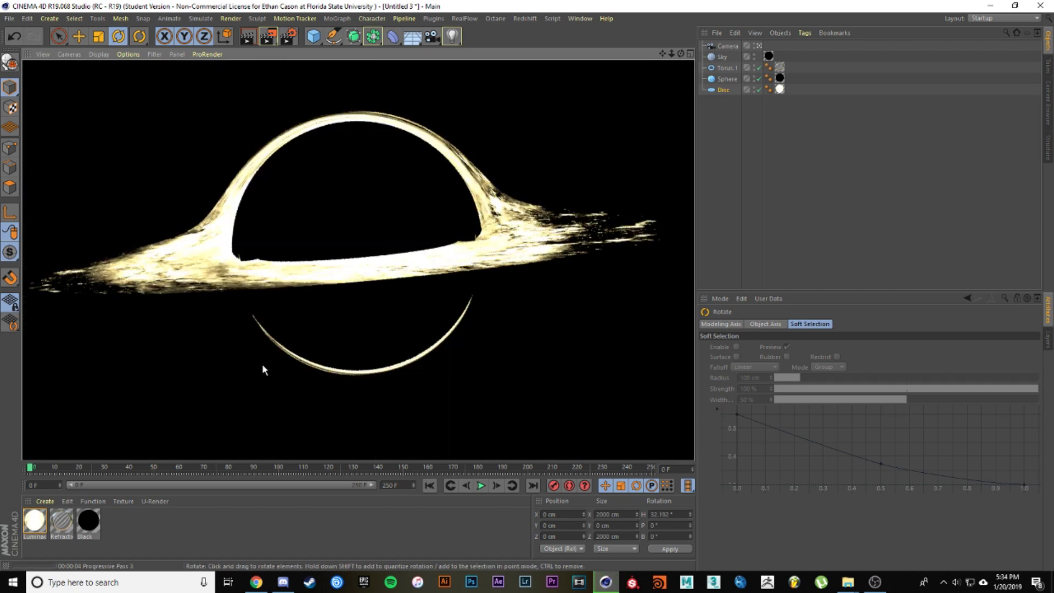
click(391, 174)
drag(372, 255, 404, 251)
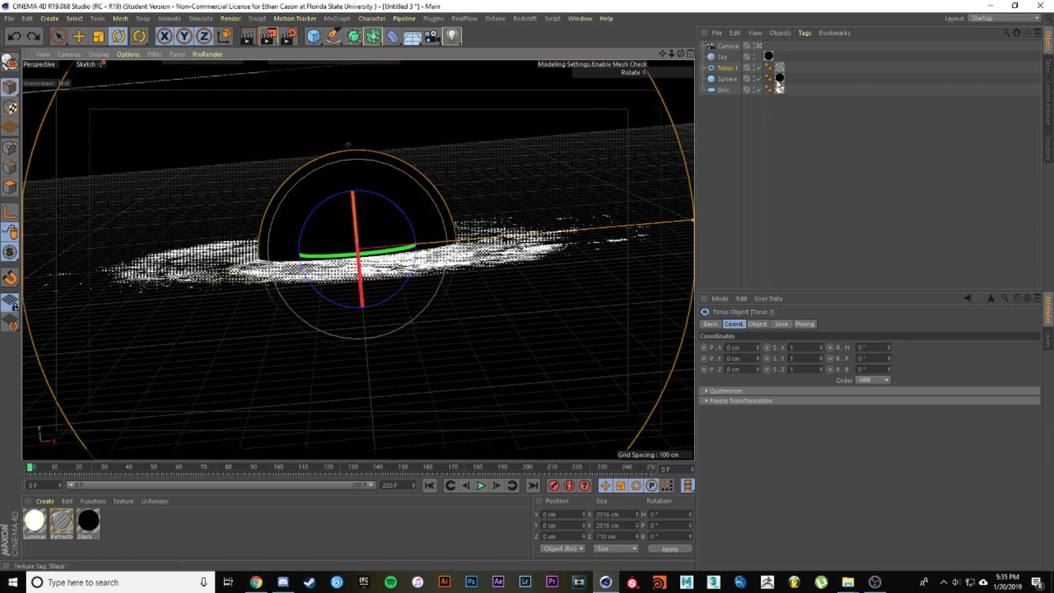
click(723, 90)
drag(384, 248, 383, 227)
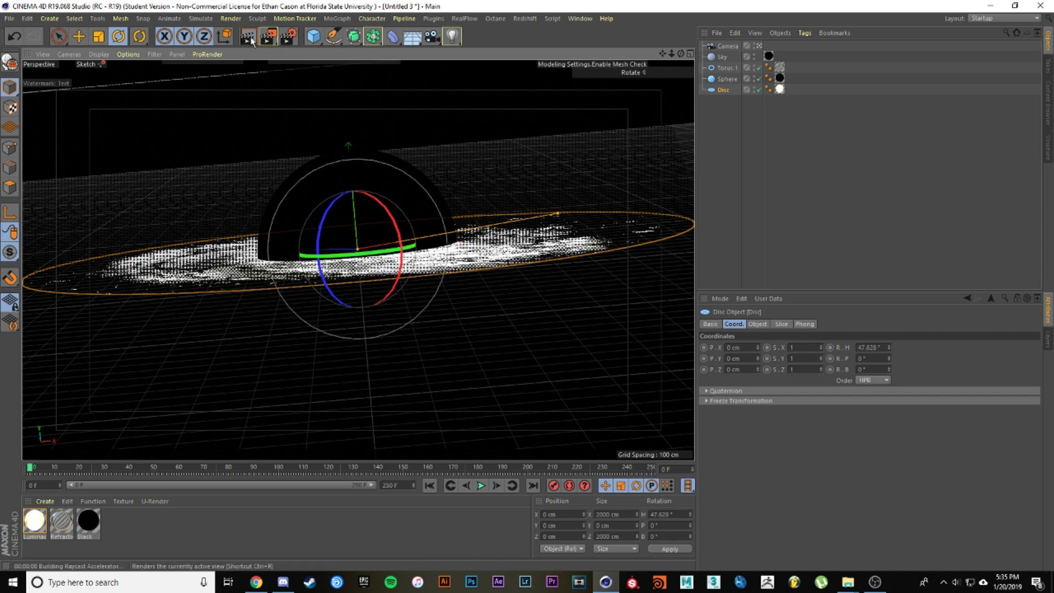
click(247, 36)
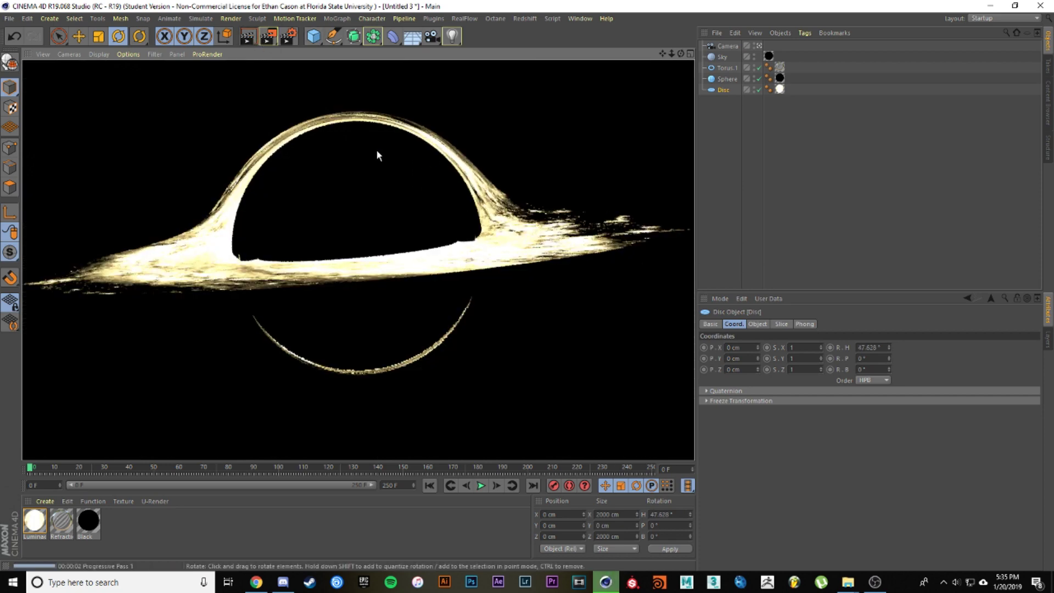